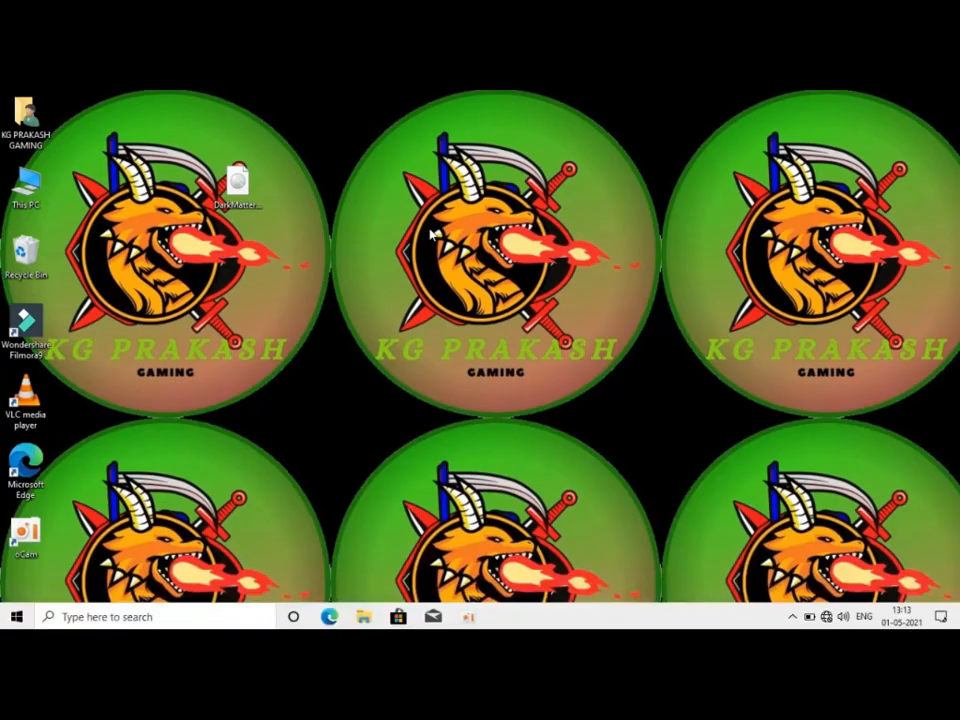
Step: Refresh the desktop and mount the DarkMatter_Exo4.7_BETA-2 disc image
right_click(431, 230)
click(464, 291)
right_click(466, 293)
click(491, 354)
click(254, 203)
double_click(254, 203)
right_click(432, 230)
click(462, 290)
right_click(464, 292)
click(491, 352)
click(253, 200)
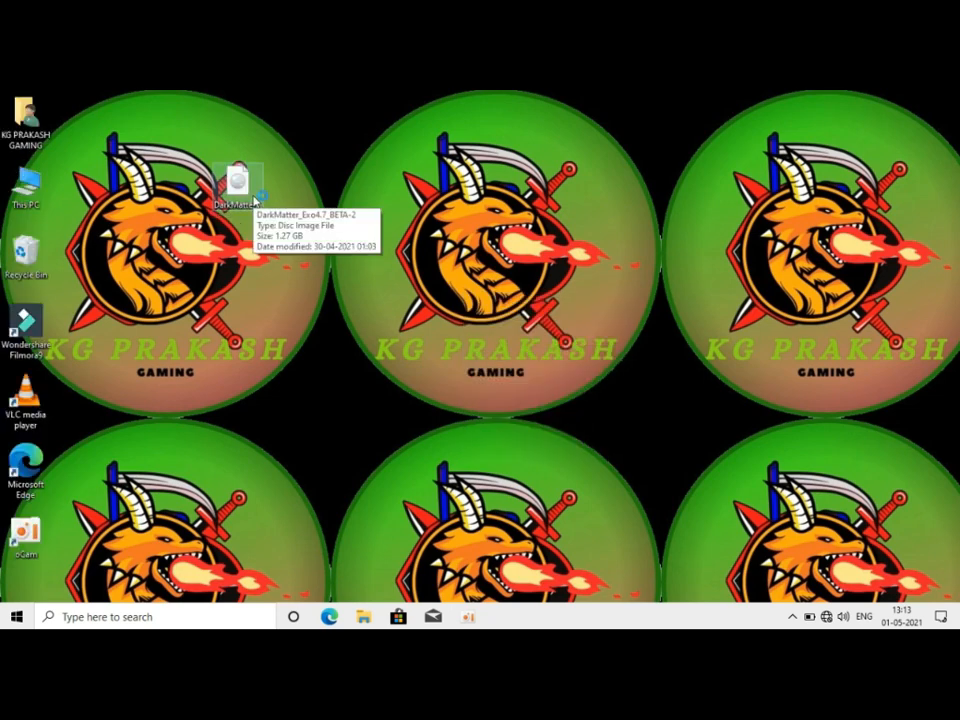
double_click(253, 200)
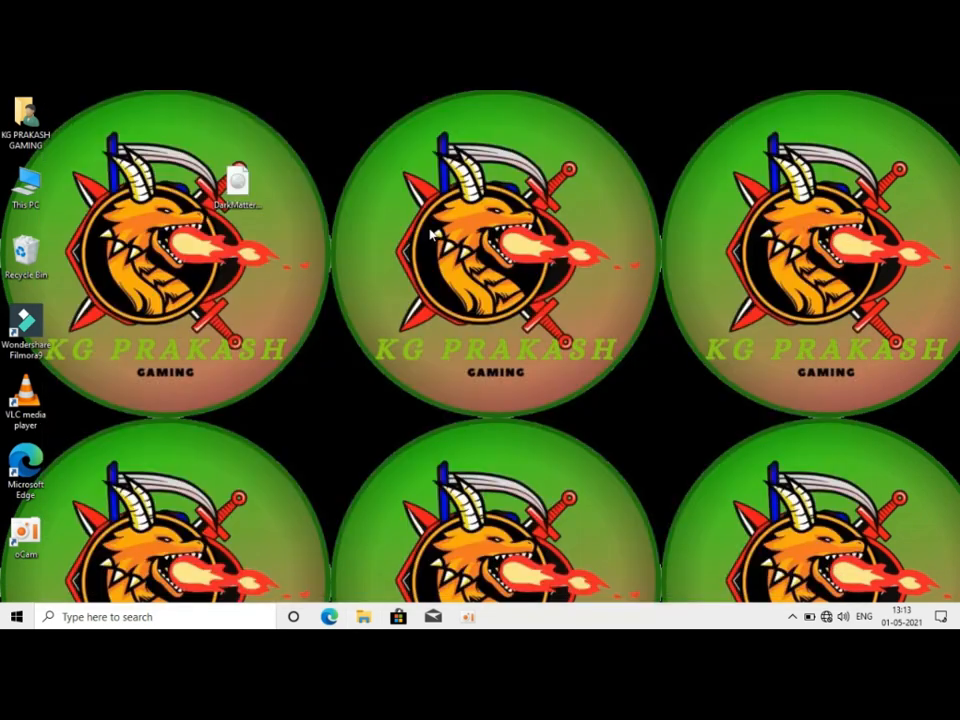
right_click(432, 234)
click(462, 291)
right_click(465, 297)
click(491, 354)
click(255, 199)
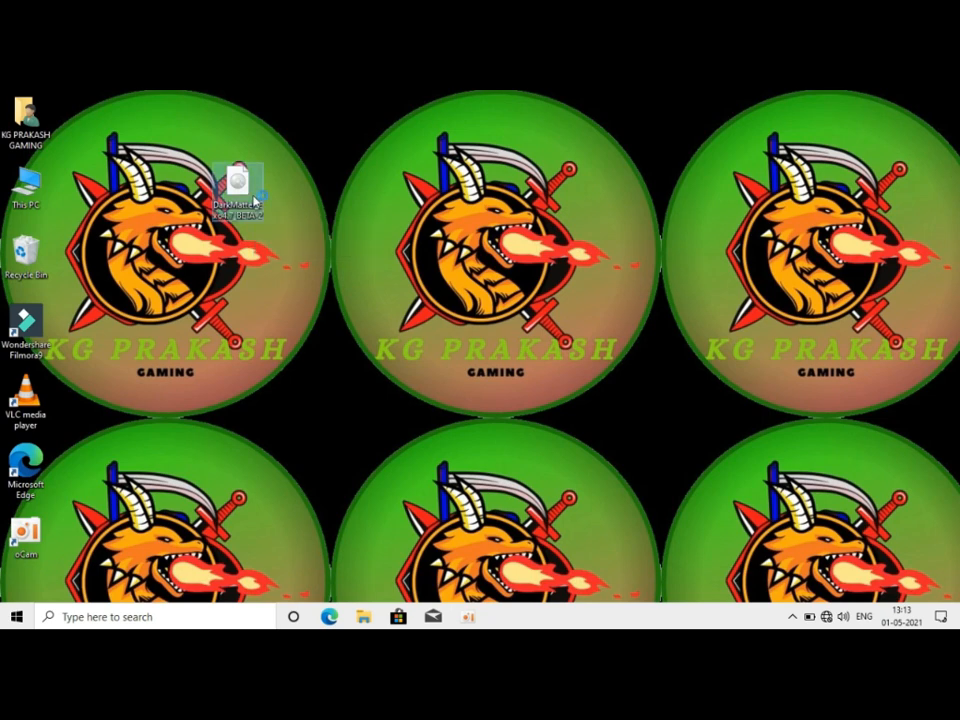
double_click(255, 201)
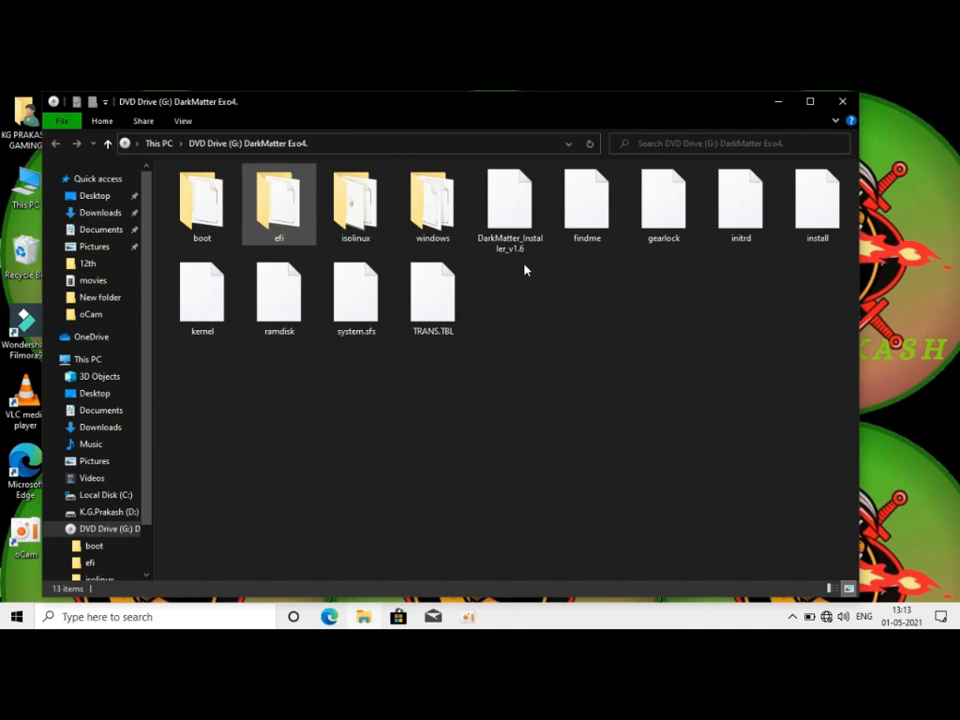
click(843, 101)
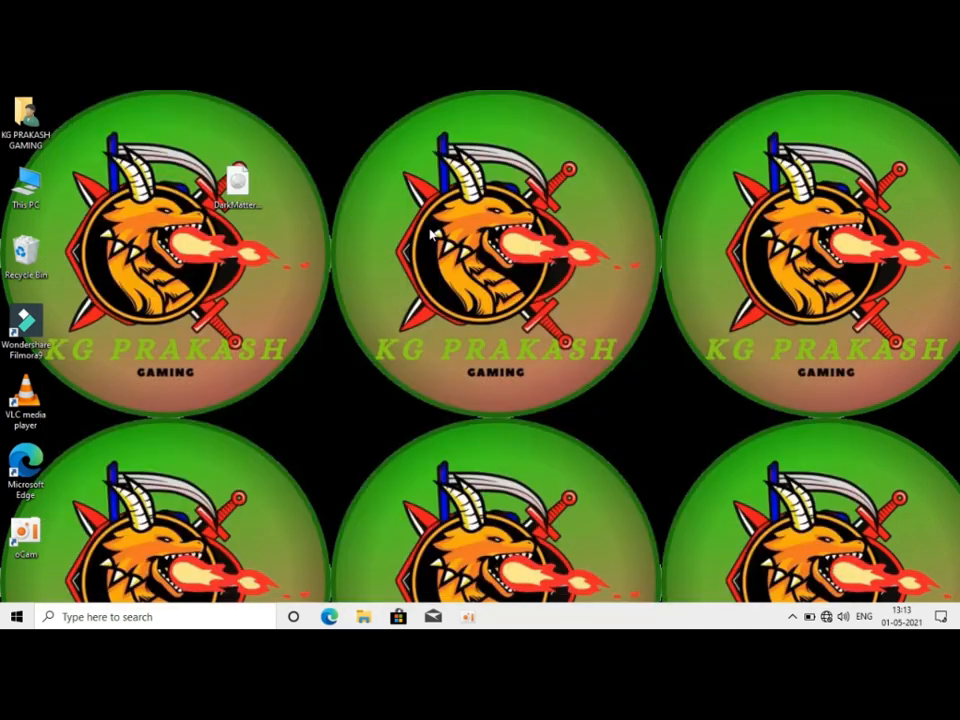
right_click(430, 230)
click(466, 291)
right_click(464, 298)
click(482, 352)
double_click(253, 199)
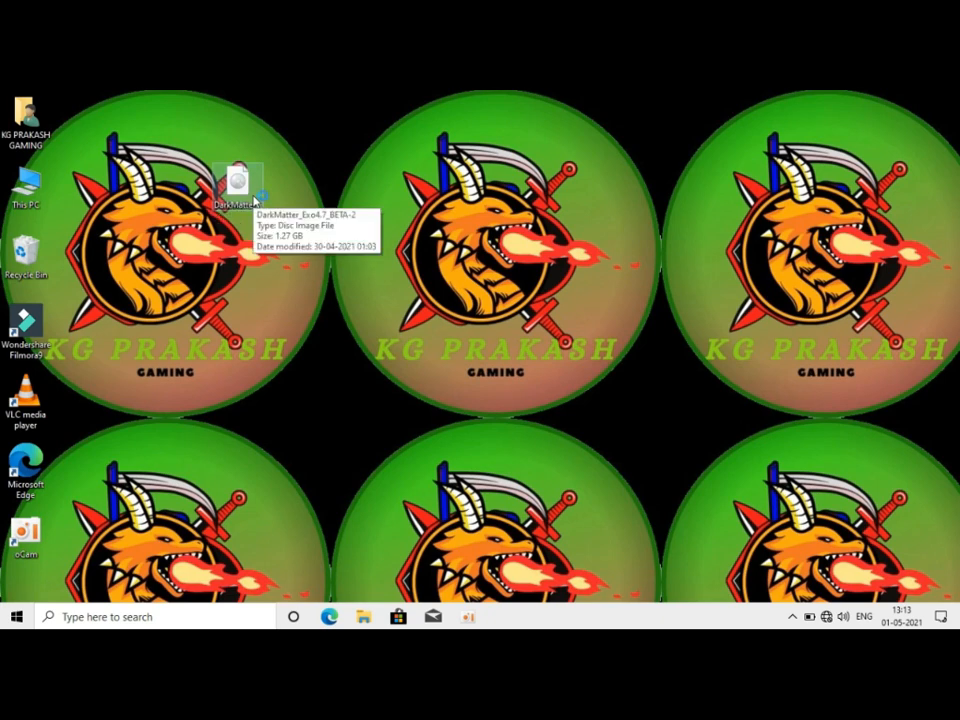
key(alt+F4)
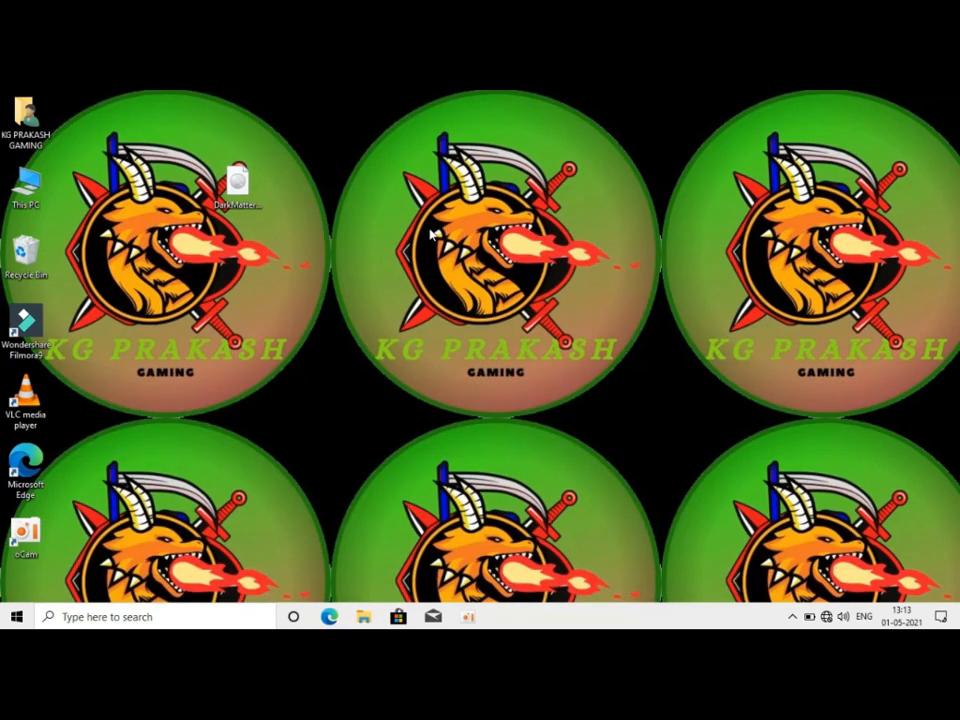
right_click(431, 231)
click(465, 292)
right_click(466, 293)
click(490, 355)
click(252, 198)
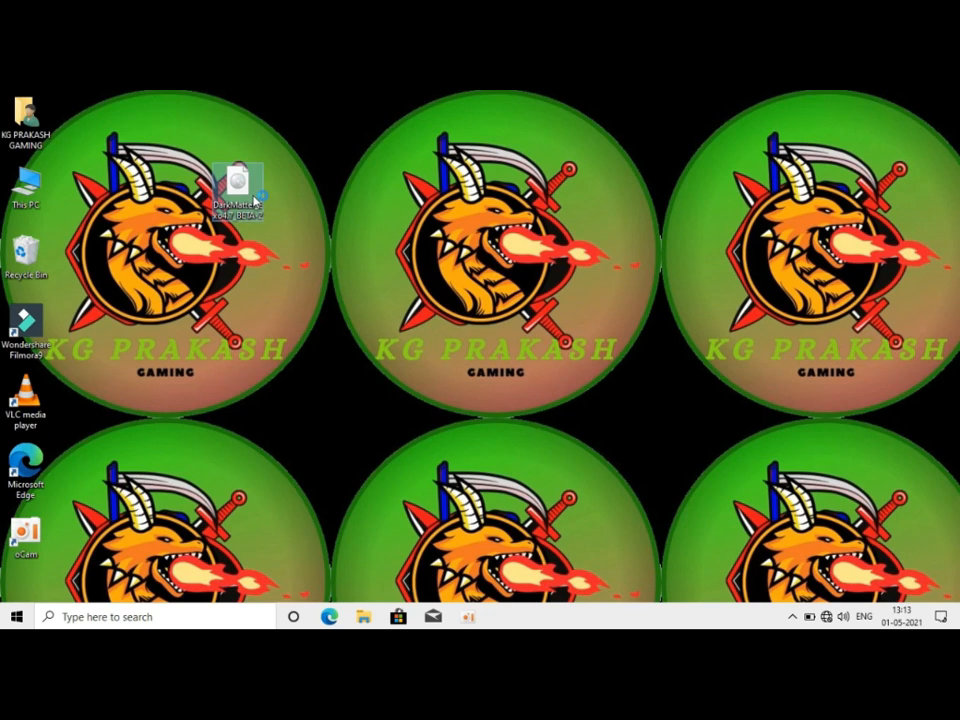
double_click(254, 202)
key(alt+F4)
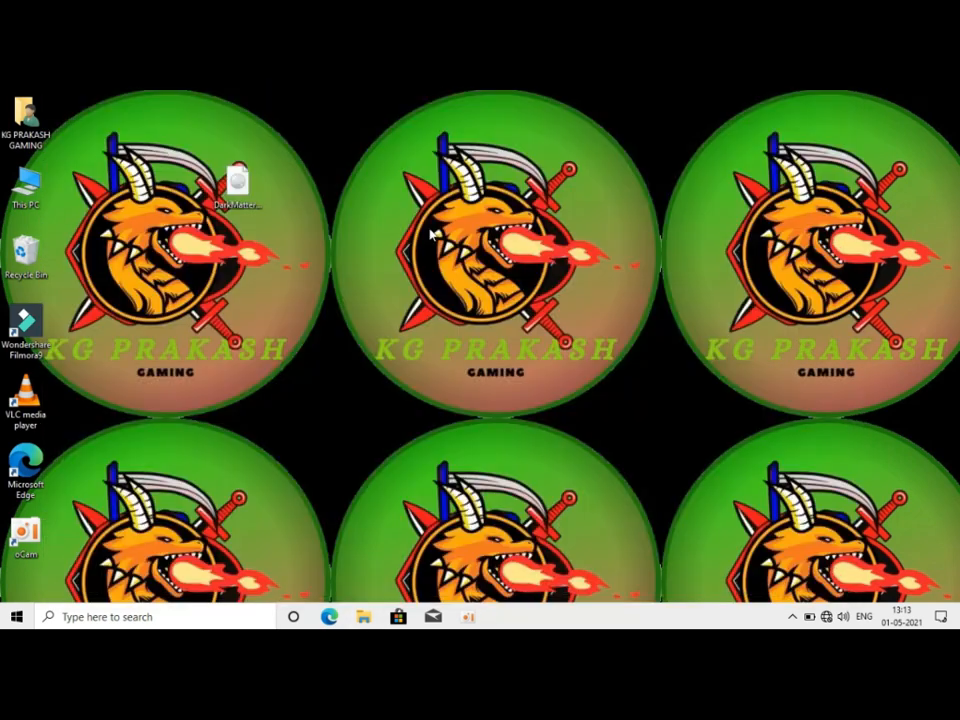
right_click(431, 231)
click(466, 291)
right_click(466, 295)
click(489, 354)
click(252, 199)
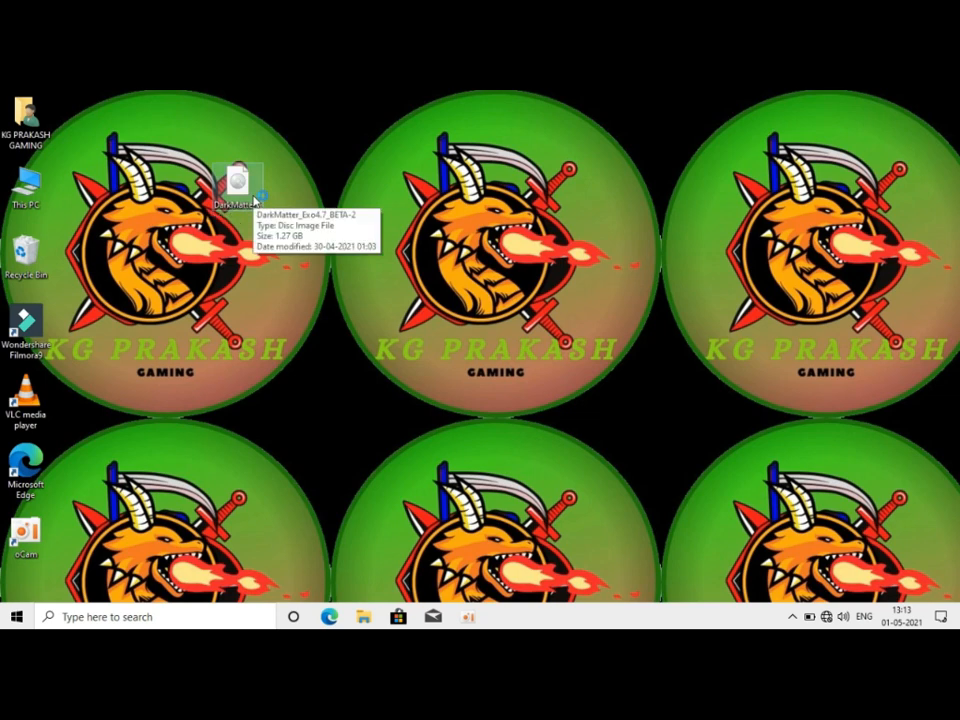
double_click(253, 201)
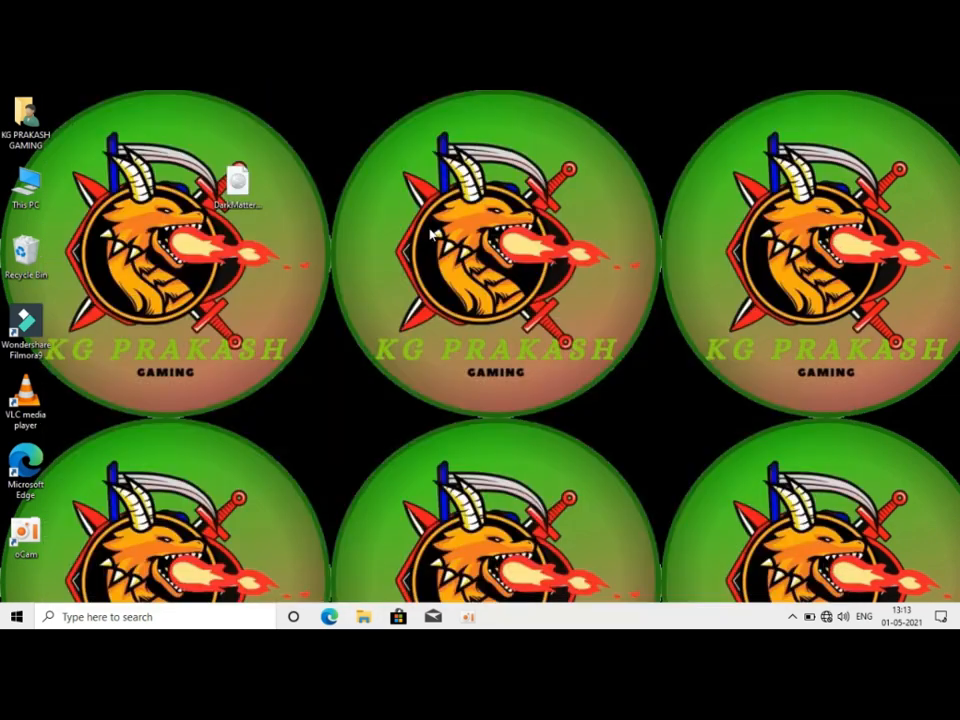
right_click(431, 231)
click(465, 291)
right_click(465, 294)
click(490, 352)
click(252, 198)
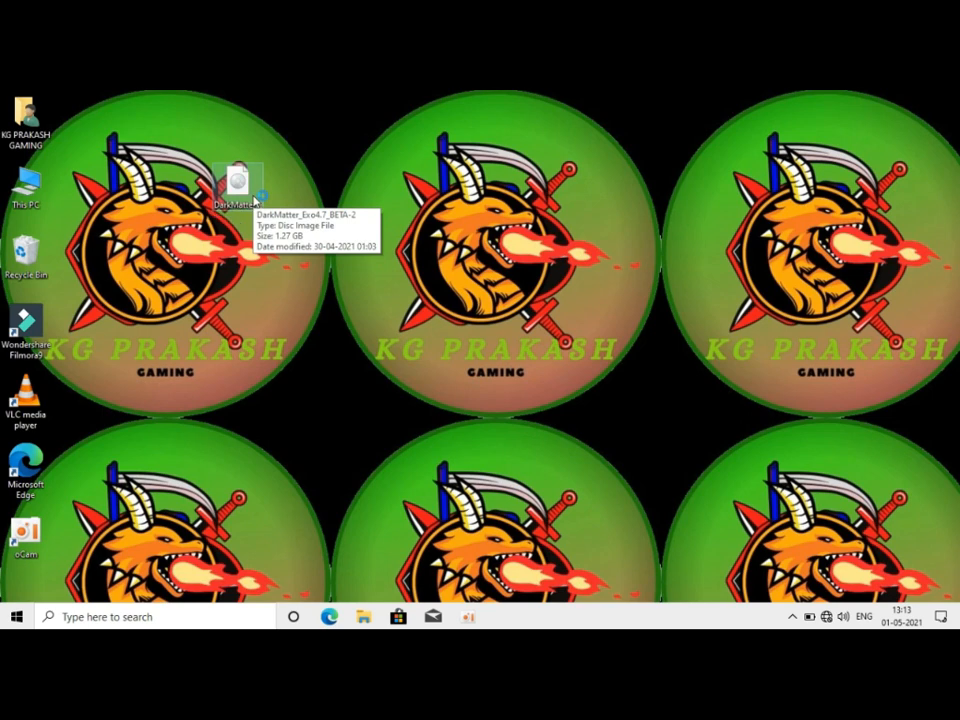
double_click(254, 202)
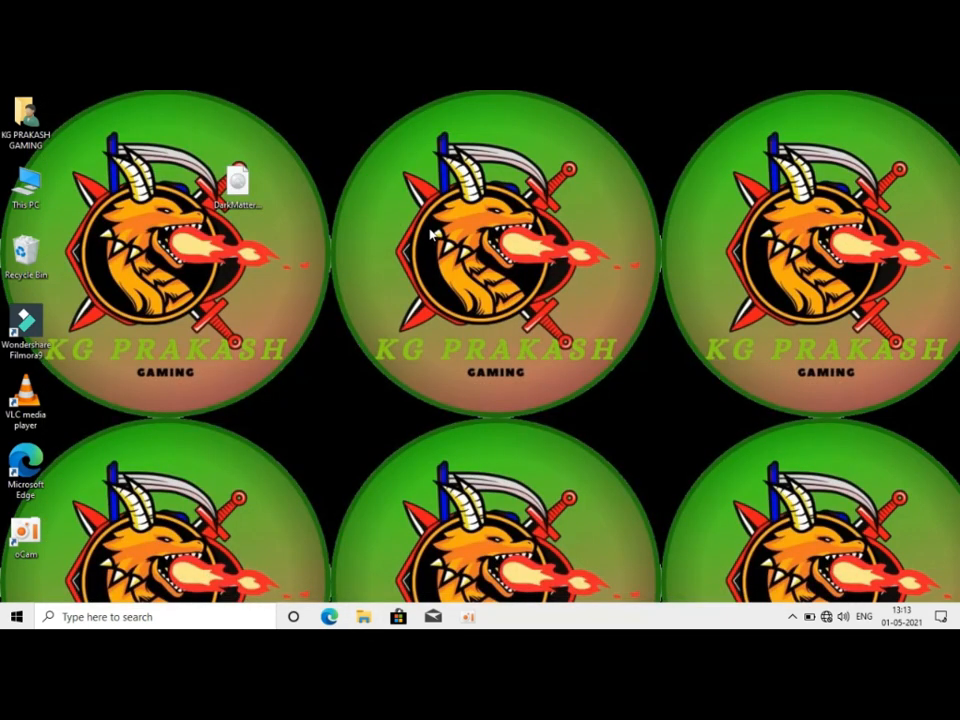
right_click(431, 231)
click(465, 291)
right_click(465, 293)
Step: Search Windows for the hard disk partition tool, open Disk Management and maximize its window
key(super)
text(dik)
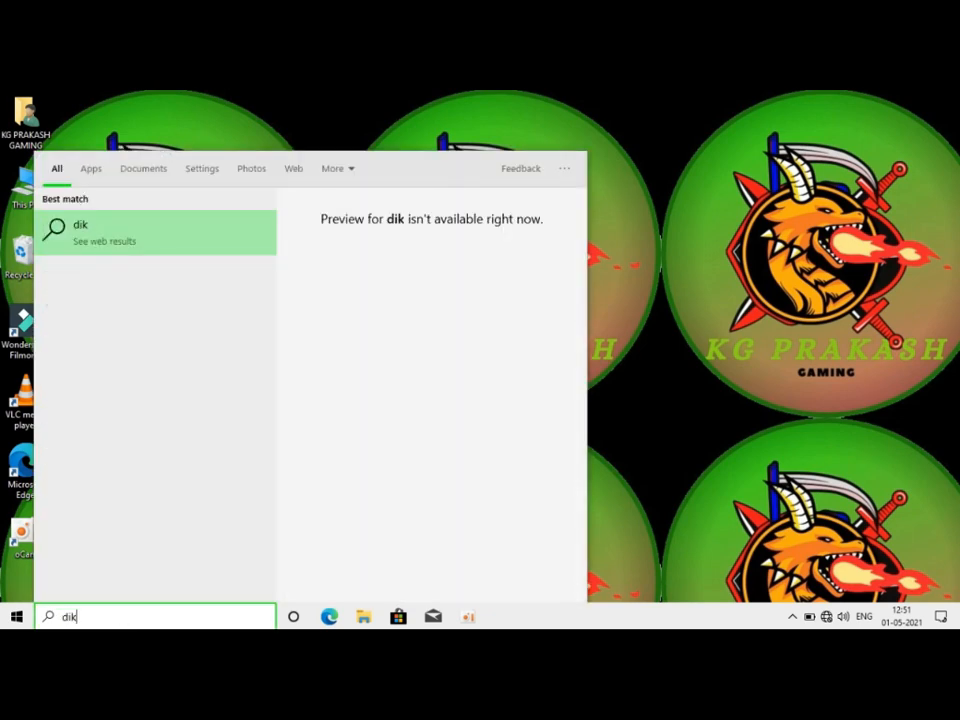
key(BackSpace)
text(k)
key(BackSpace)
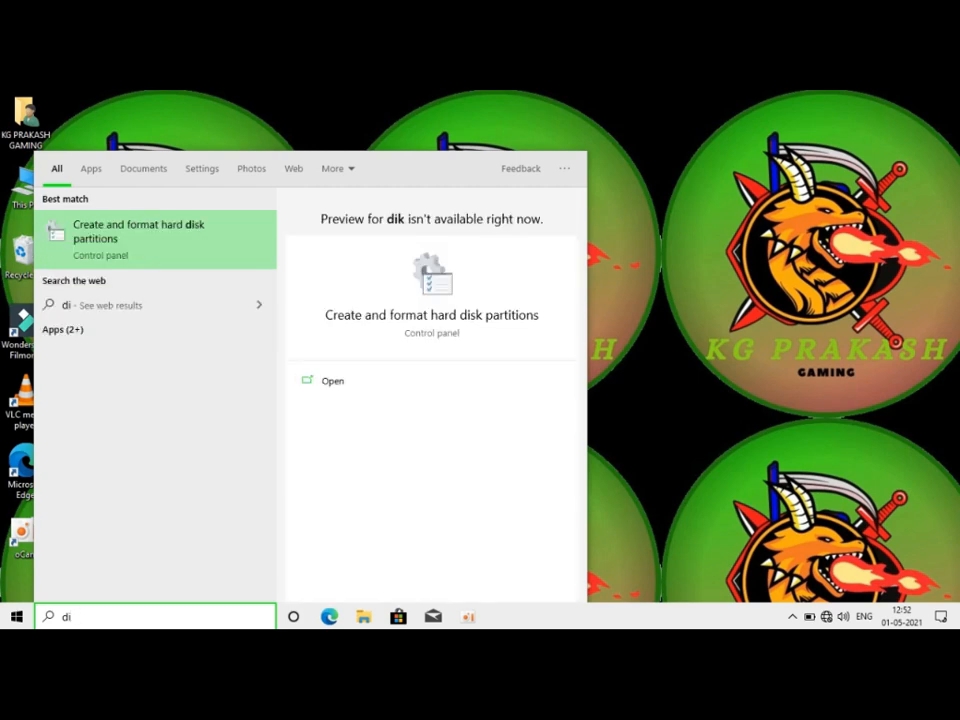
key(Escape)
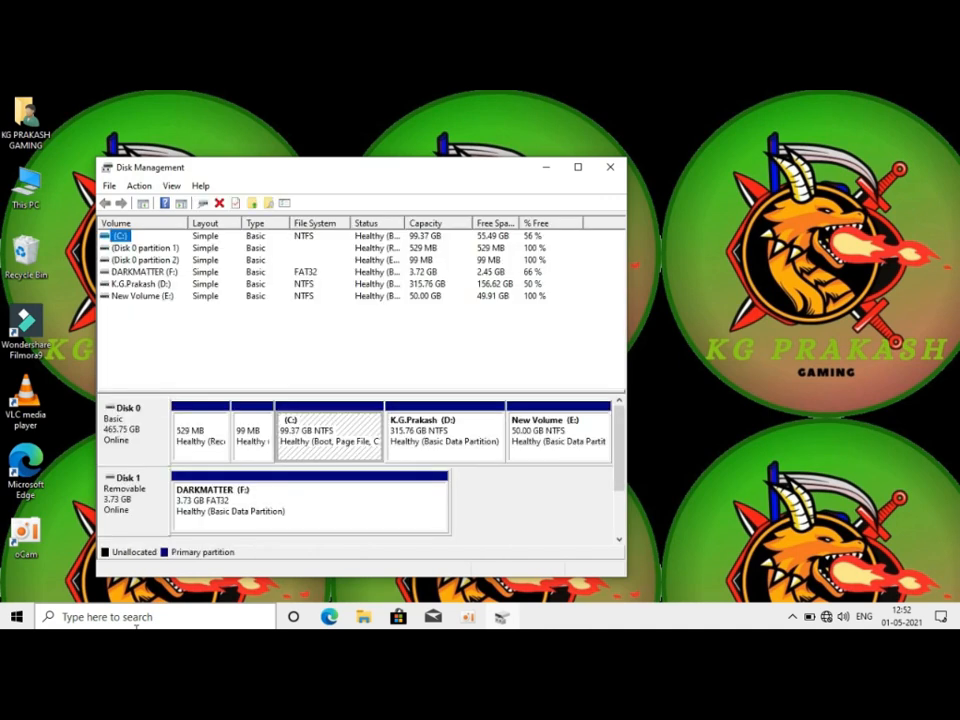
click(580, 168)
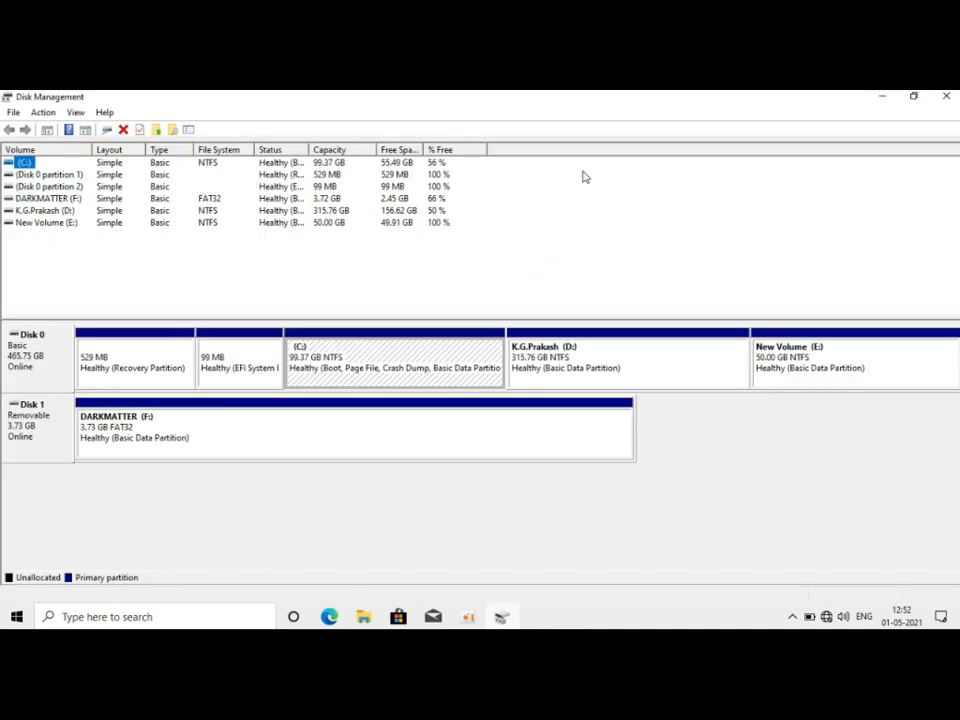
click(852, 357)
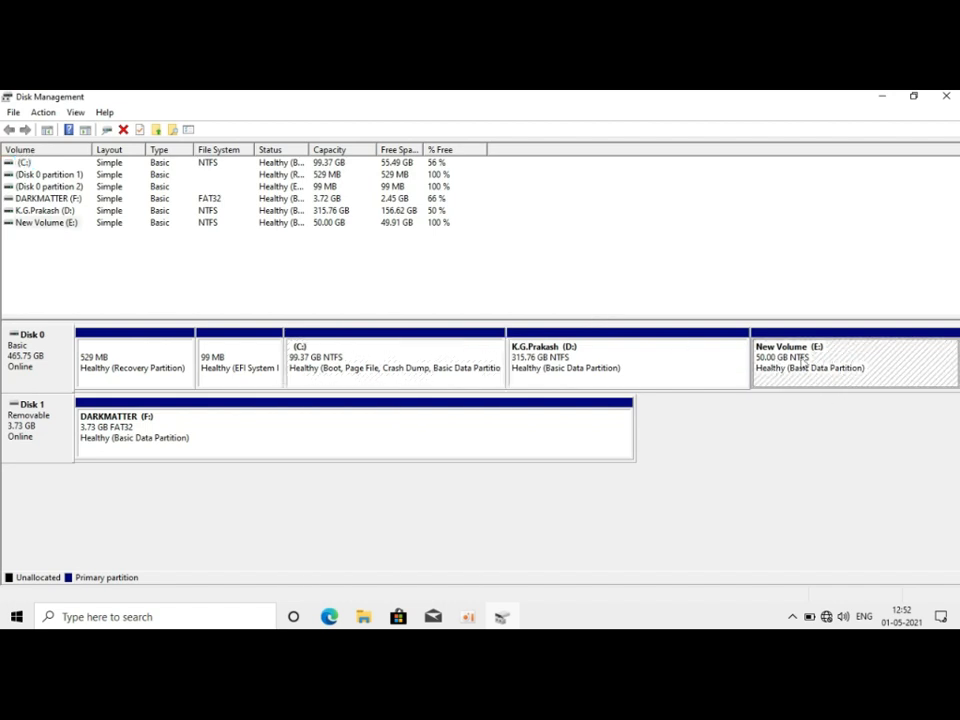
click(728, 371)
click(785, 360)
right_click(785, 360)
click(525, 366)
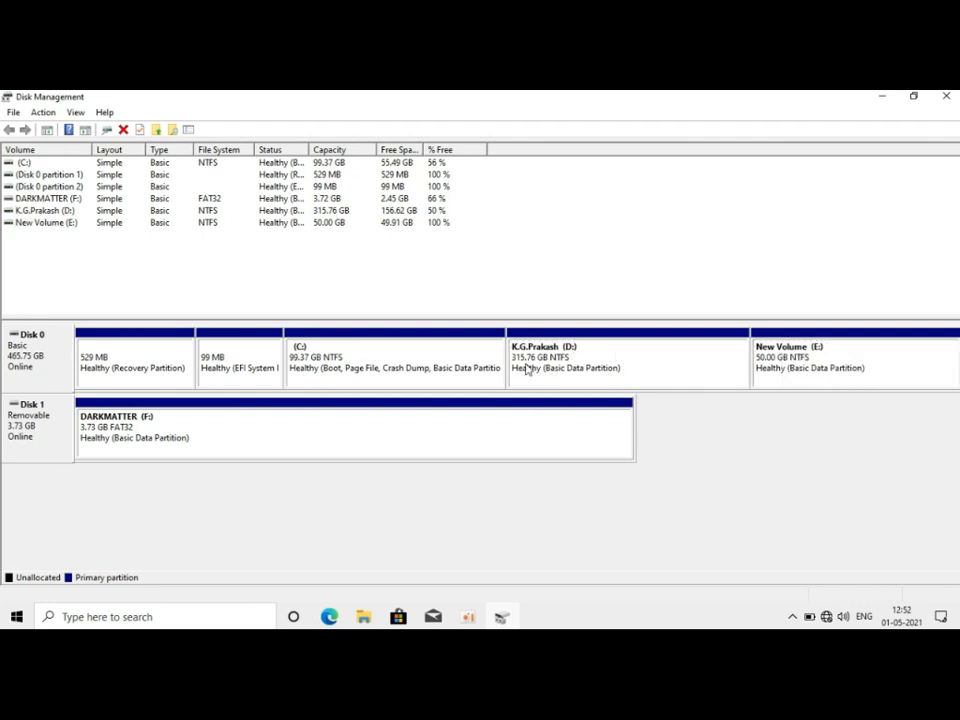
right_click(765, 366)
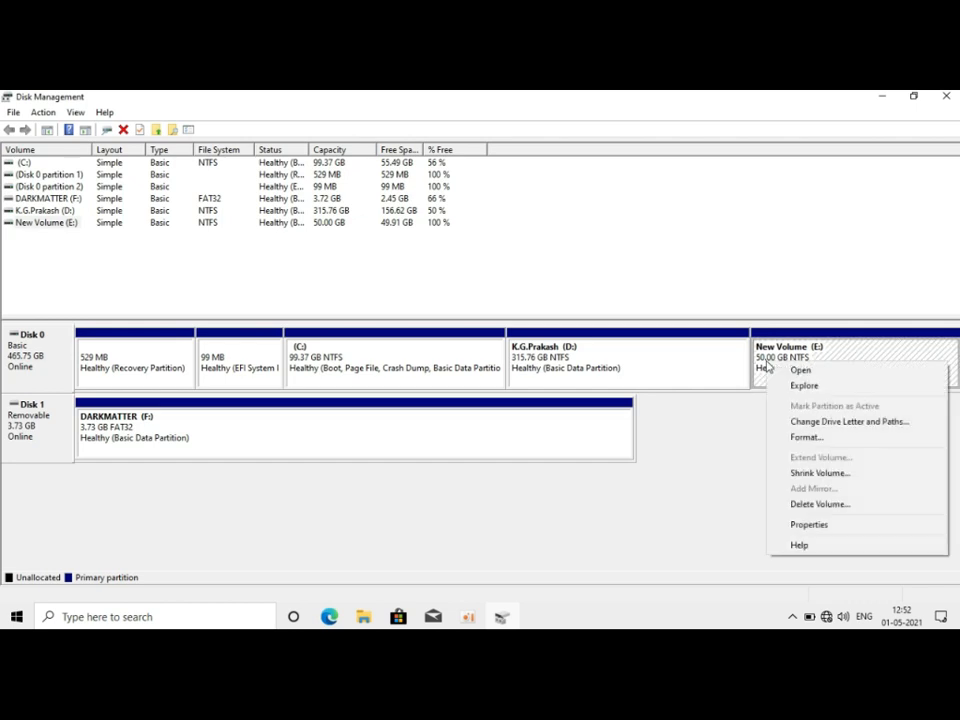
click(818, 474)
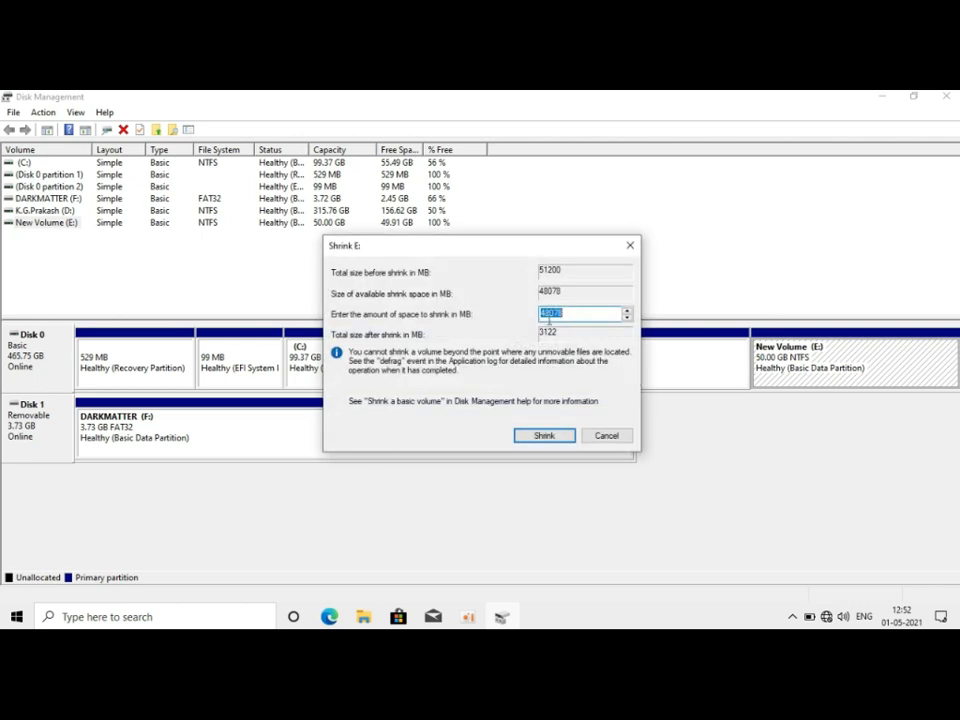
key(BackSpace)
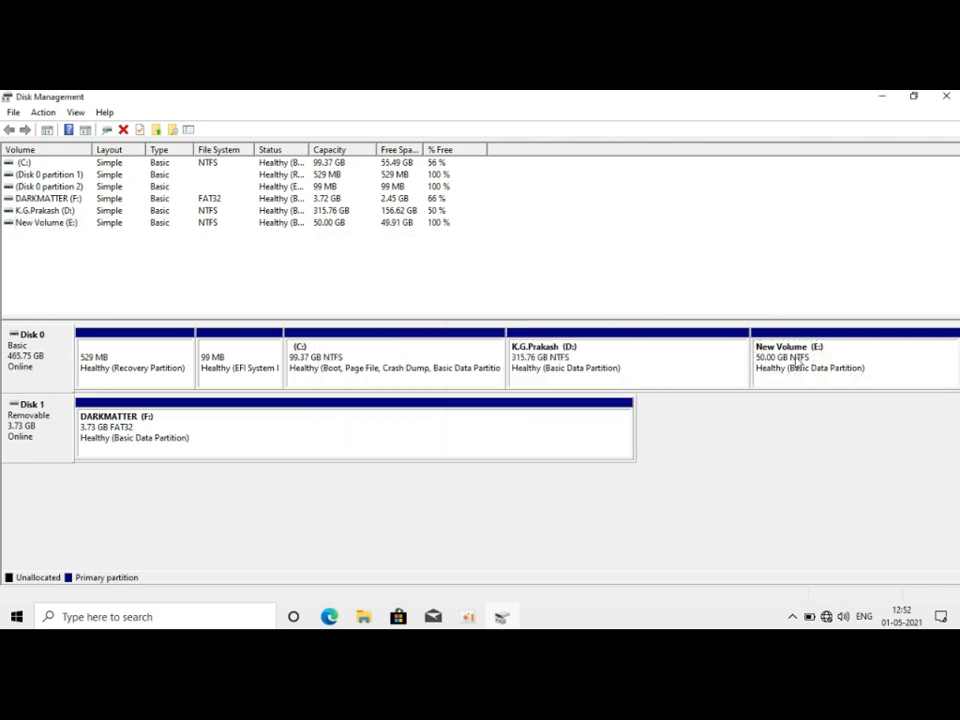
Step: Delete the 50 GB New Volume (E:) on Disk 0 and accept erasing its data
click(797, 361)
right_click(798, 364)
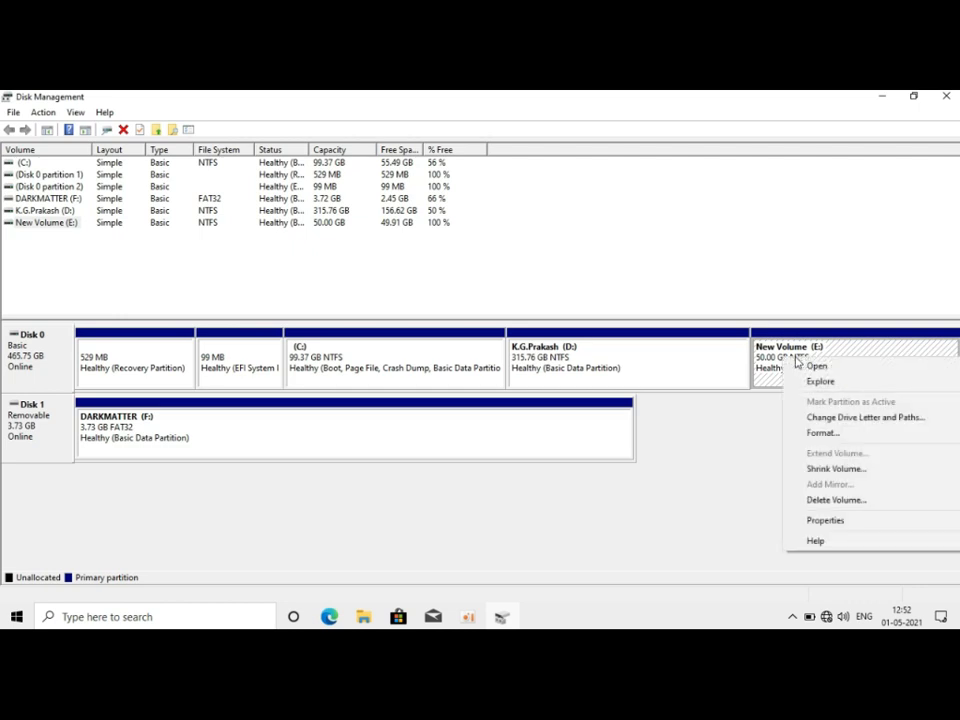
click(826, 503)
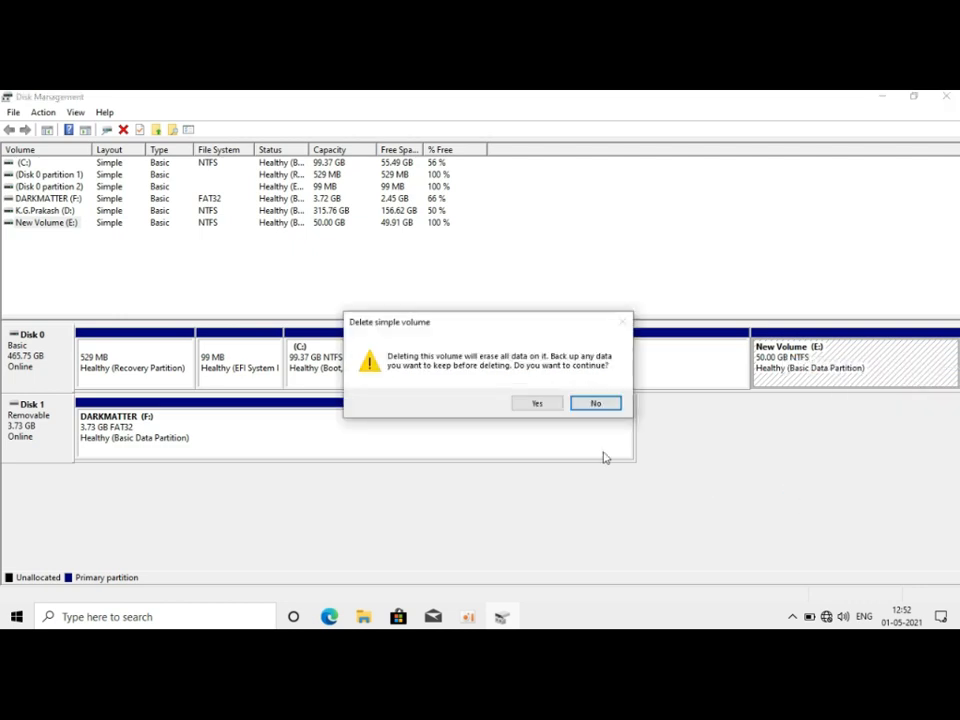
click(538, 404)
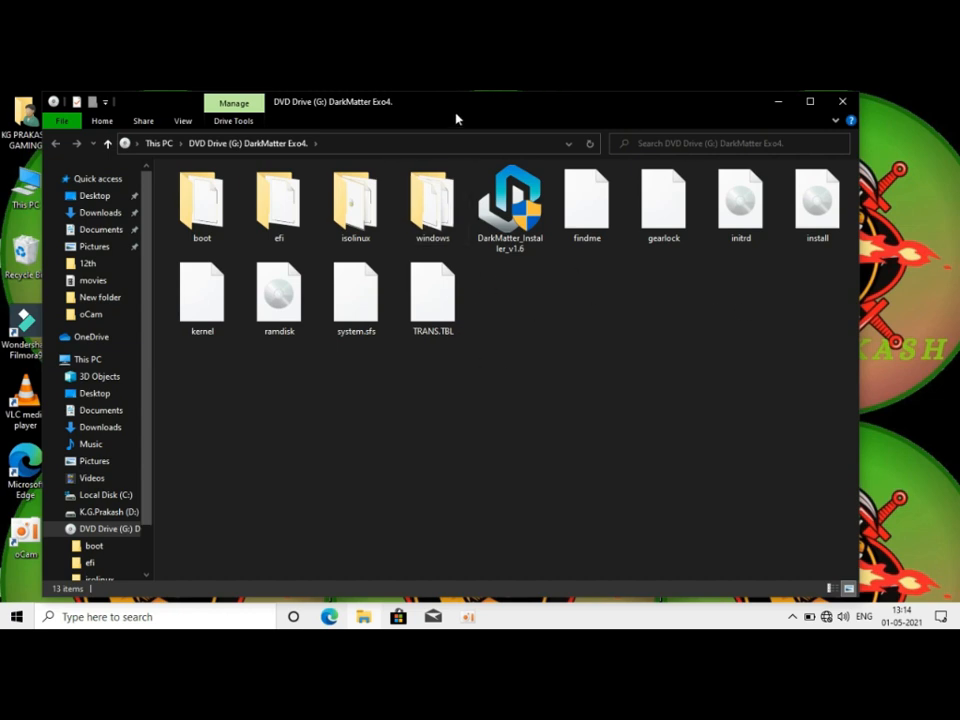
Step: Run DarkMatter_Installer_v1.6 from the mounted DVD drive and continue past its welcome page
click(512, 222)
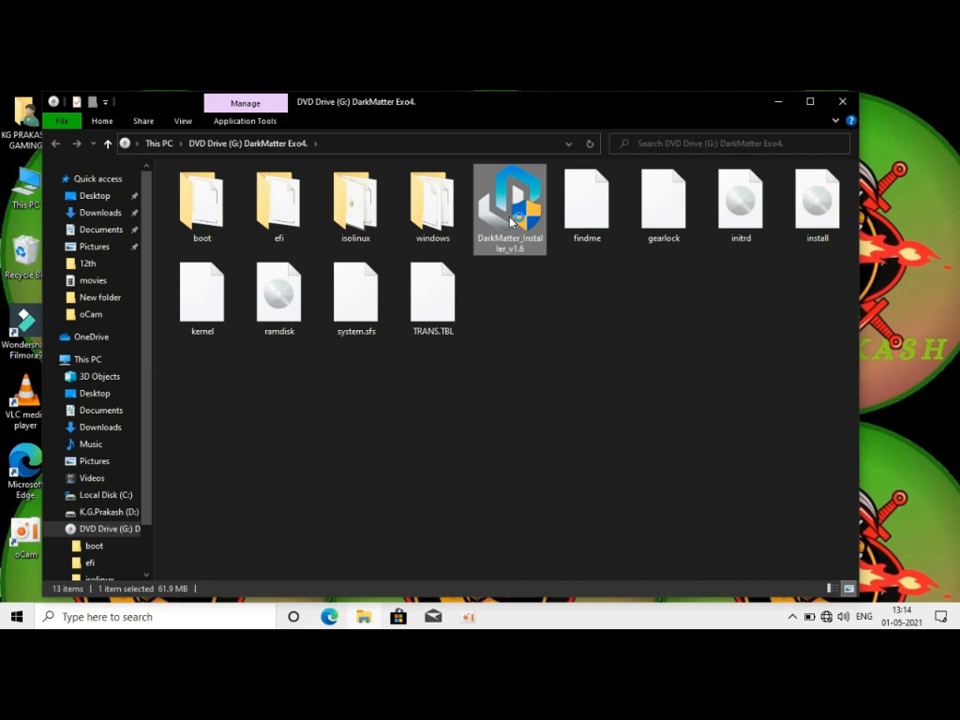
double_click(510, 222)
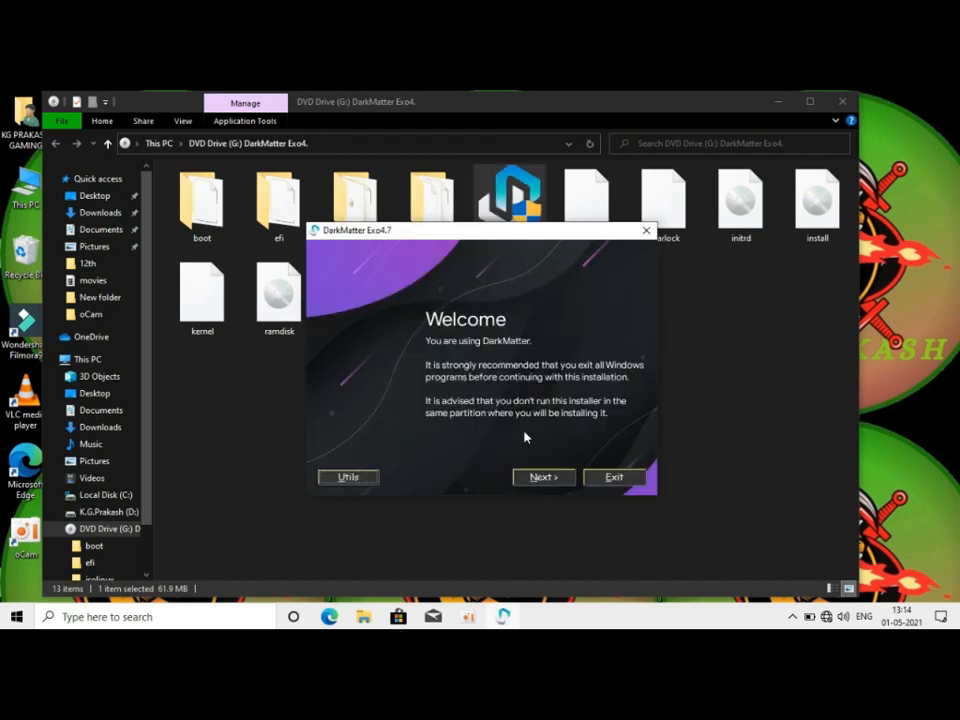
click(539, 478)
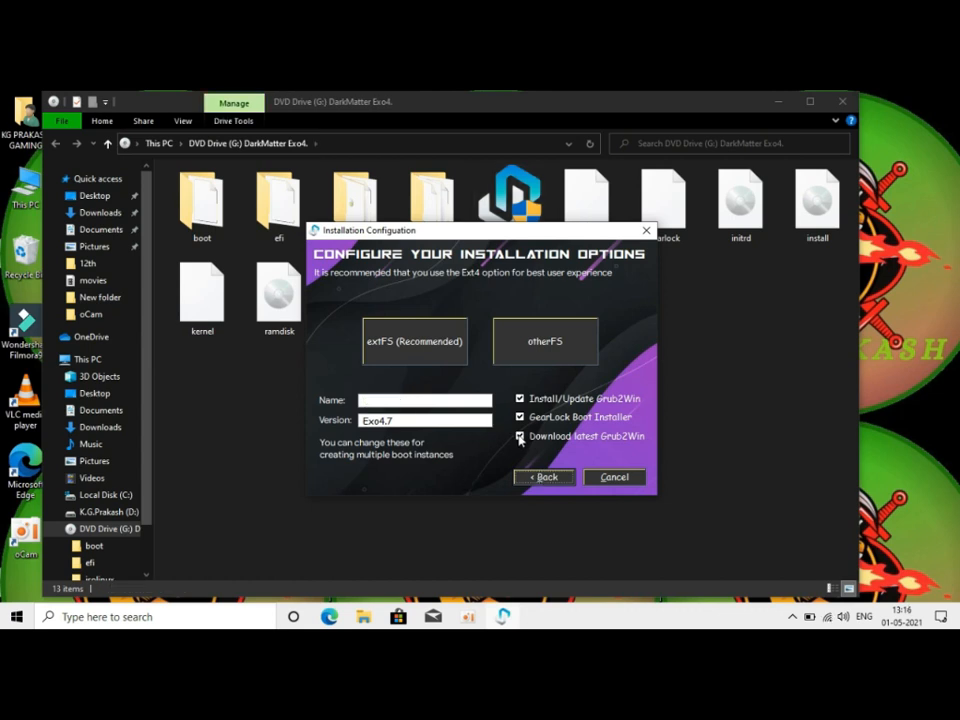
Step: Name the installation "kg", keep the latest Grub2Win download enabled and choose the extFS (Recommended) option
click(520, 438)
click(520, 437)
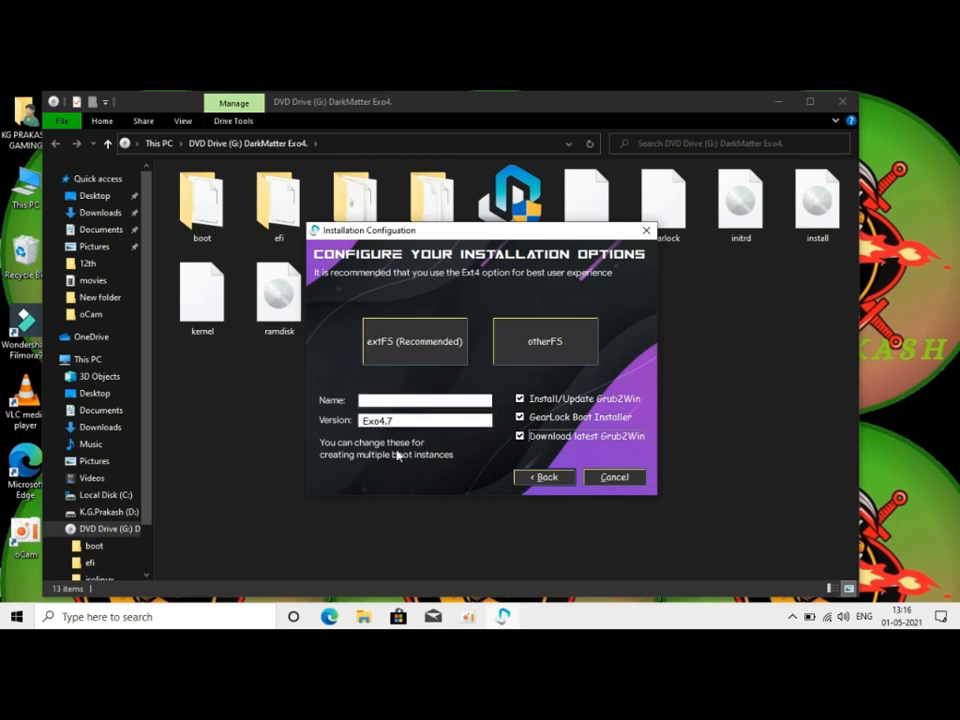
click(384, 401)
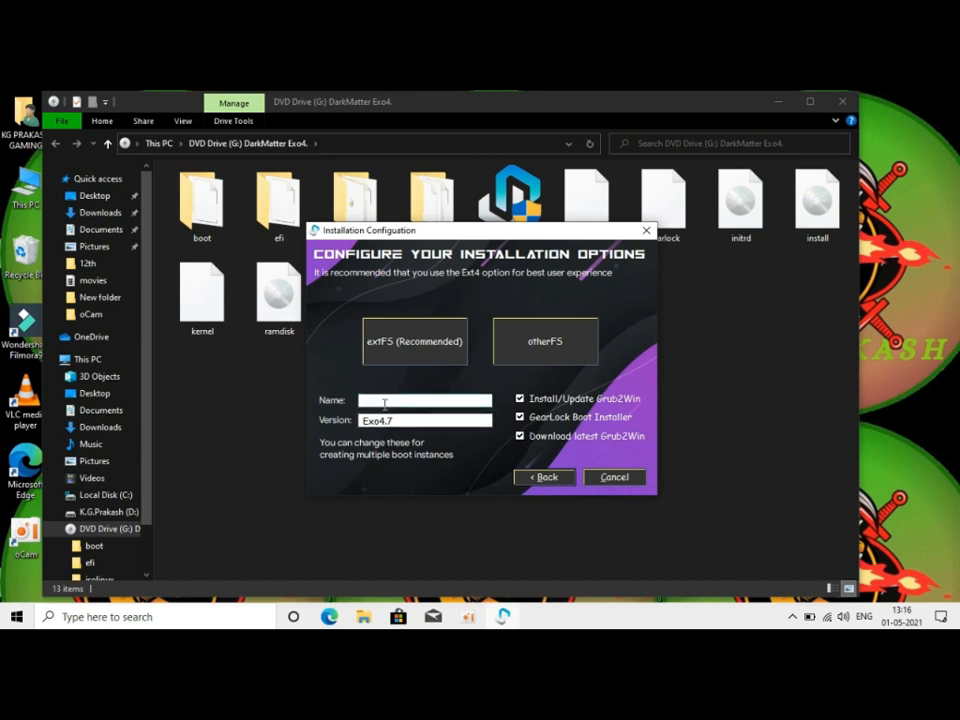
text(kgp)
click(416, 343)
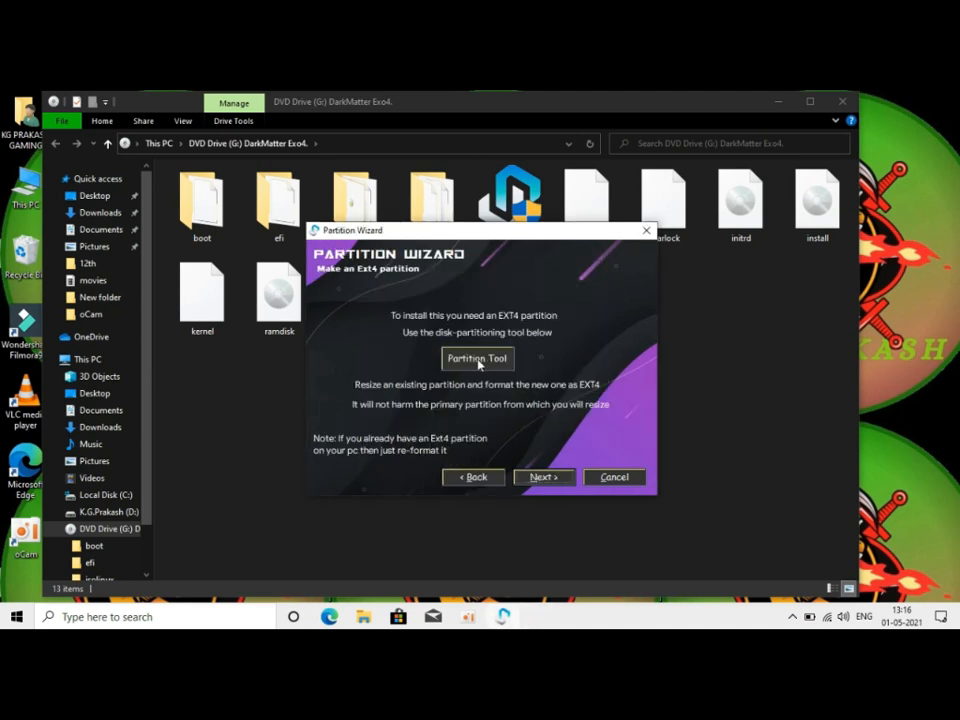
Step: Launch the installer's Partition Tool and create a 50 GB primary Ext4 (Linux Data) partition in the disk's free space
click(478, 362)
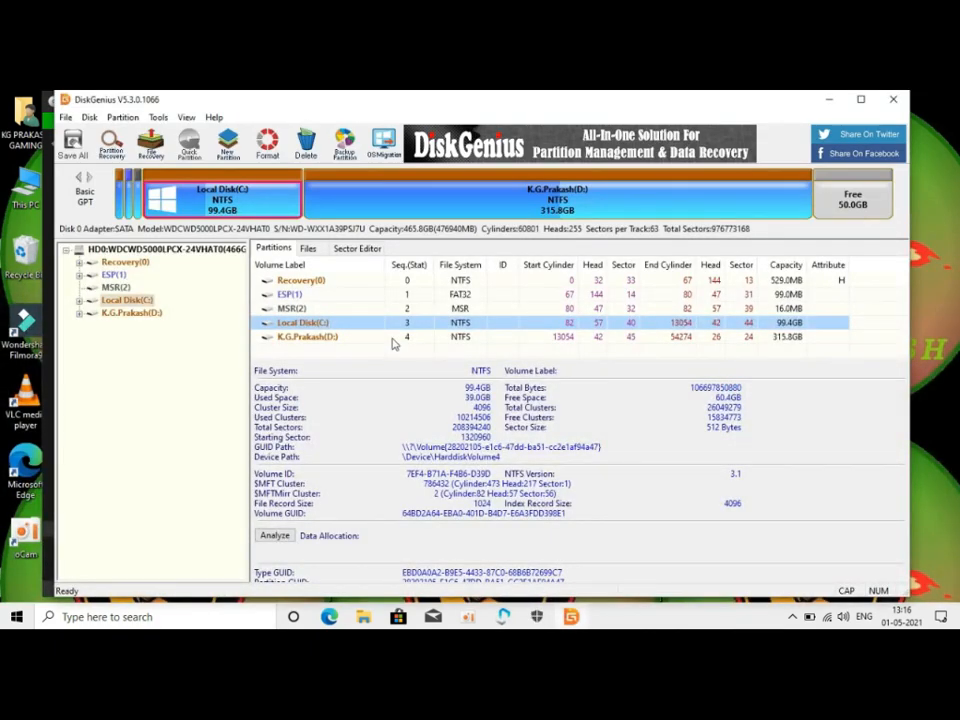
mouse_move(305, 103)
mouse_down()
mouse_move(215, 103)
mouse_move(311, 106)
mouse_up()
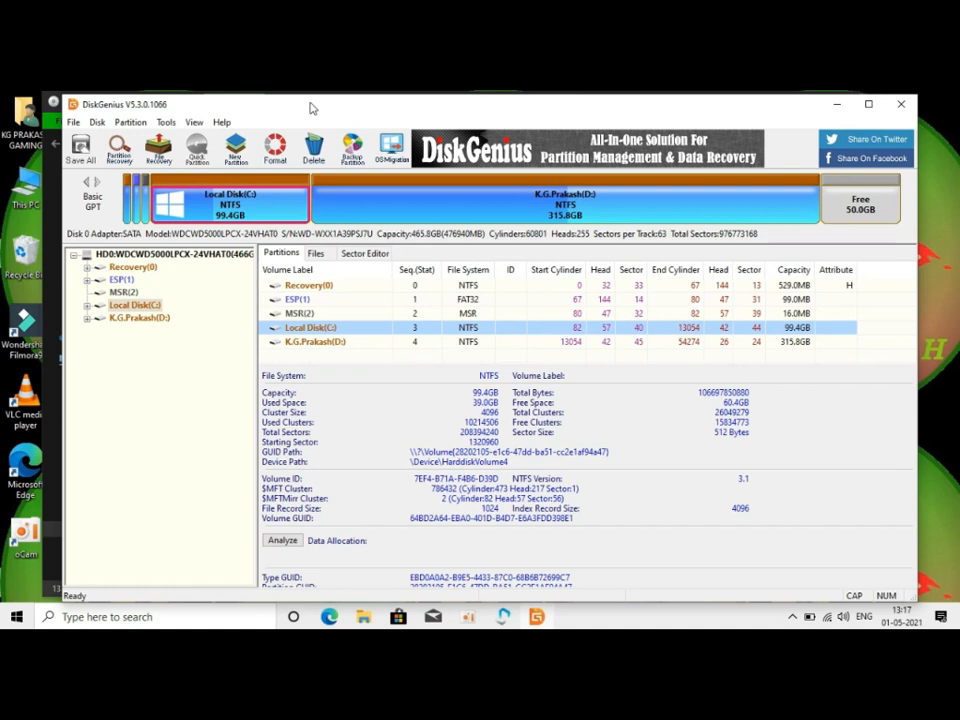
click(590, 198)
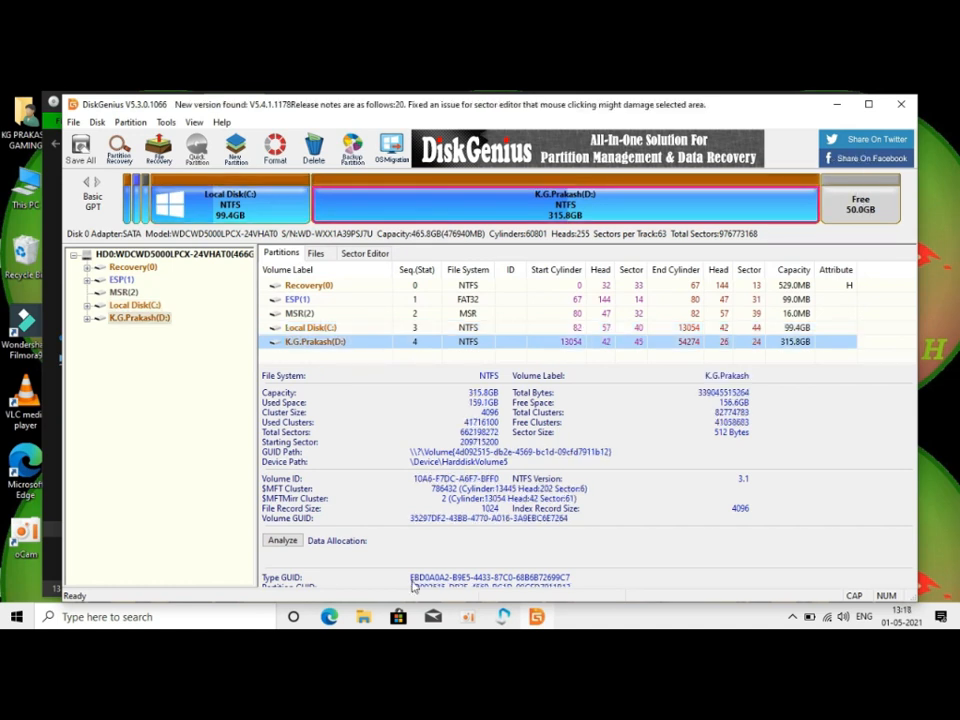
click(858, 205)
right_click(862, 207)
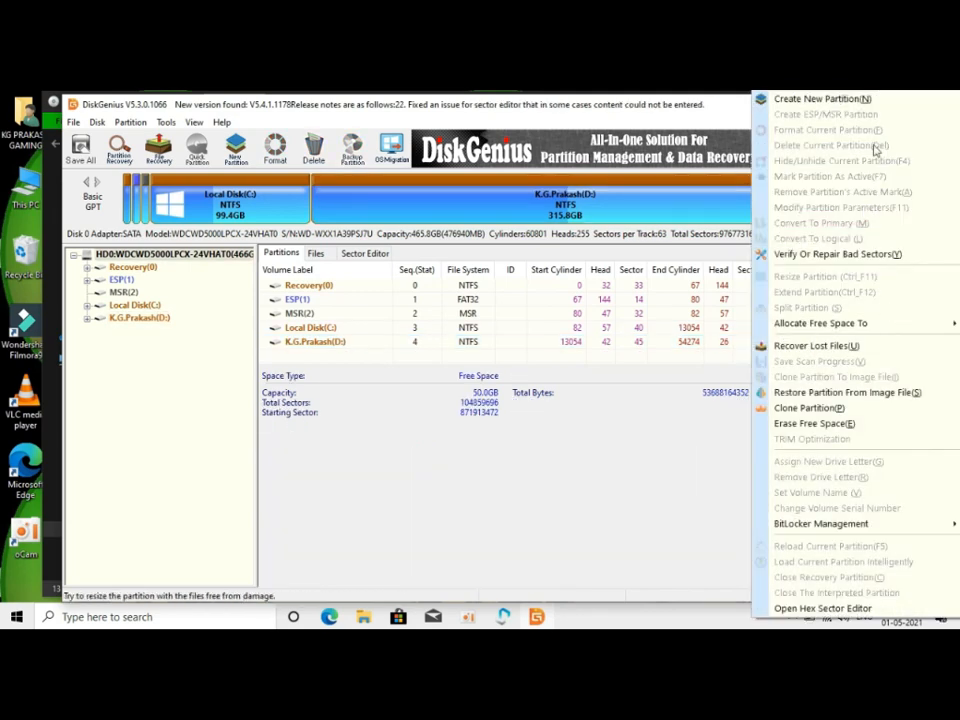
click(822, 99)
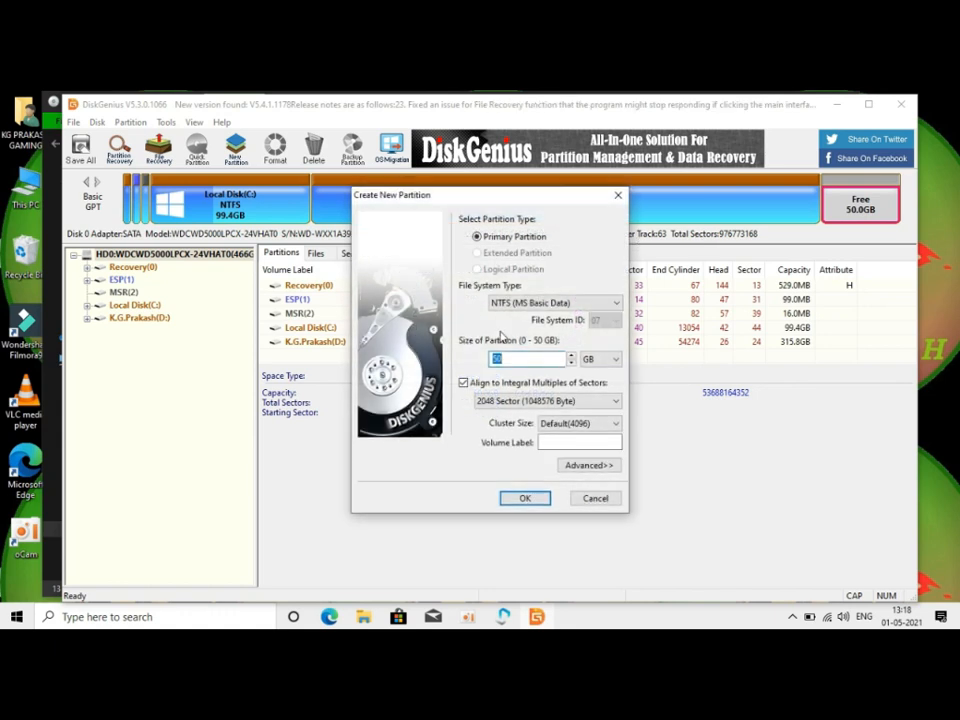
click(545, 304)
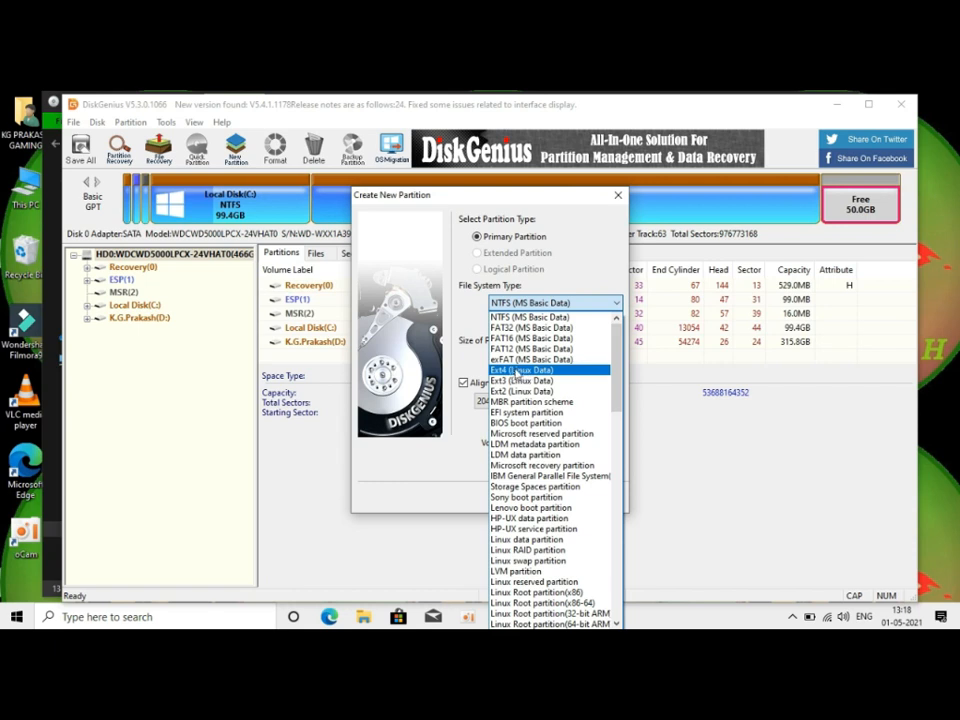
click(500, 372)
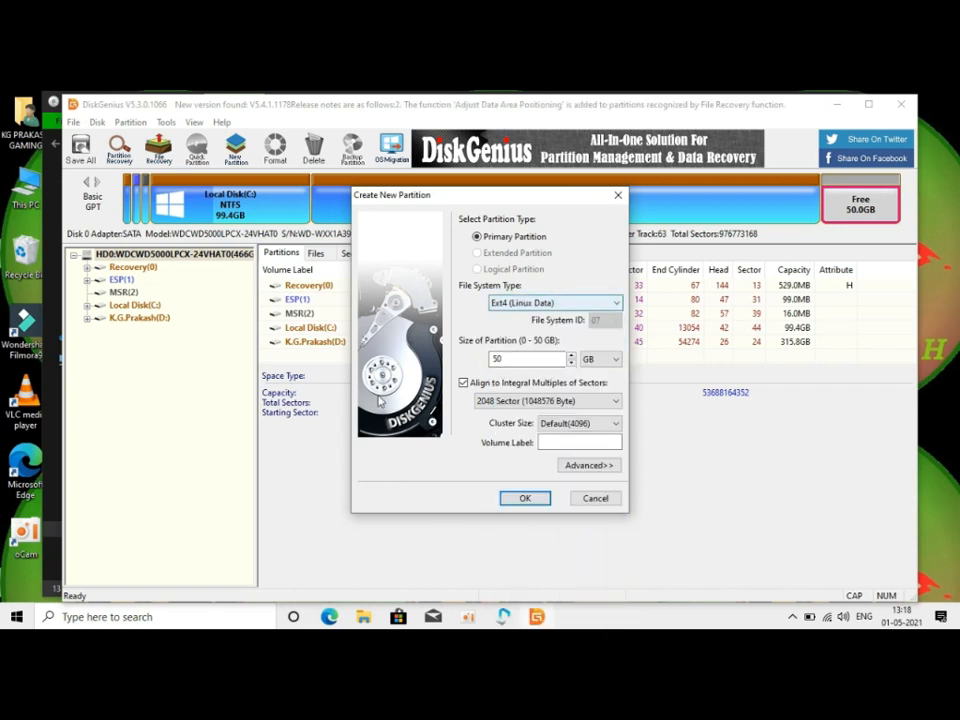
click(525, 498)
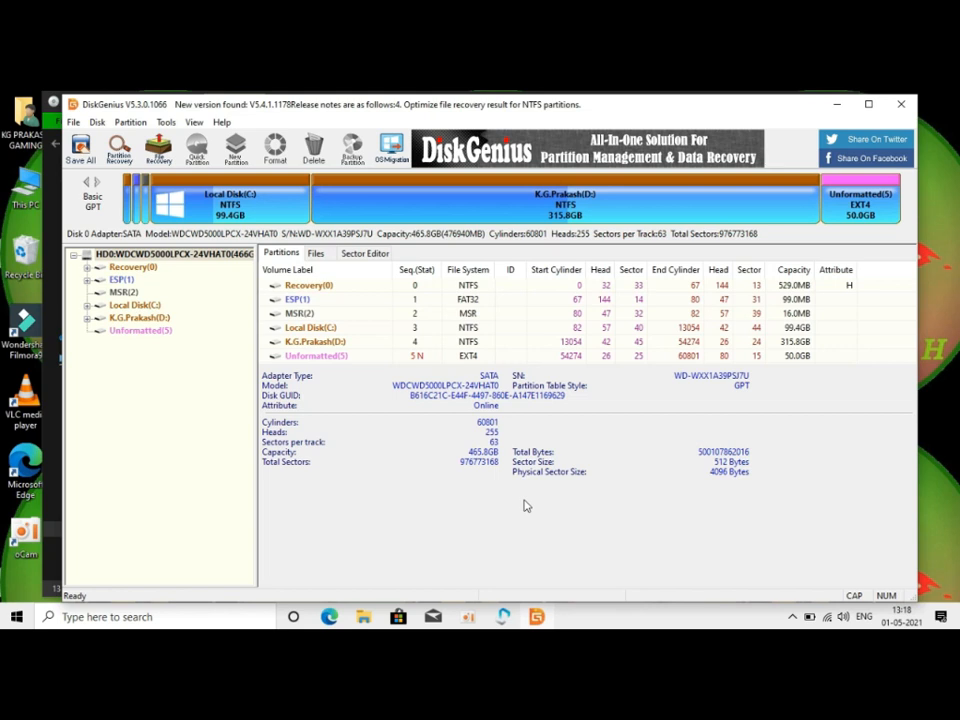
Step: Write the new Ext4 partition to disk, format it immediately and select it in the partition list
click(315, 355)
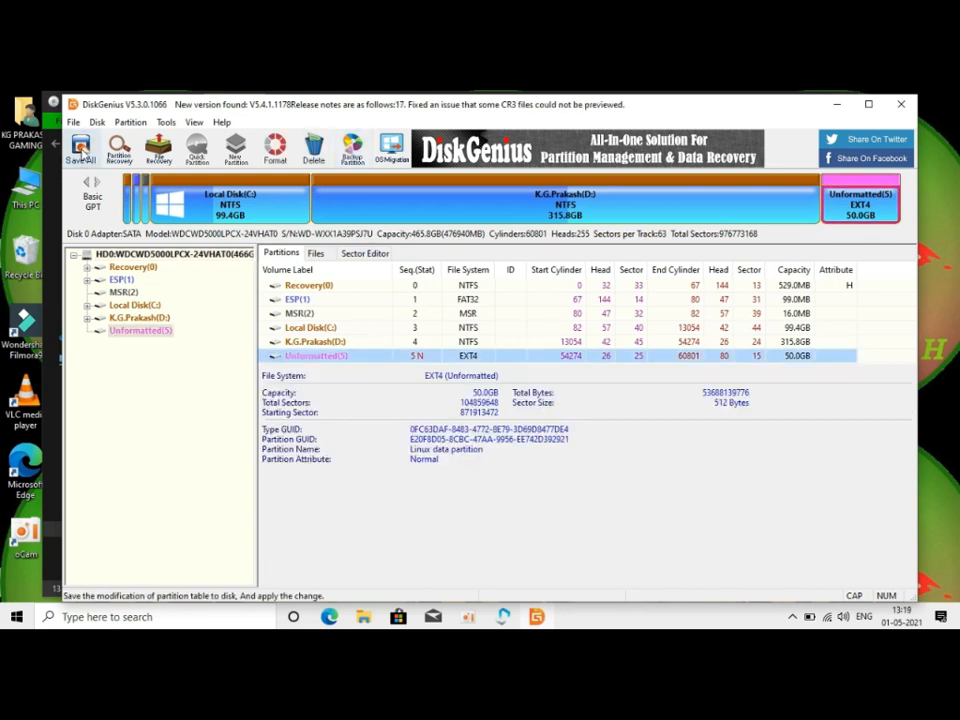
click(80, 150)
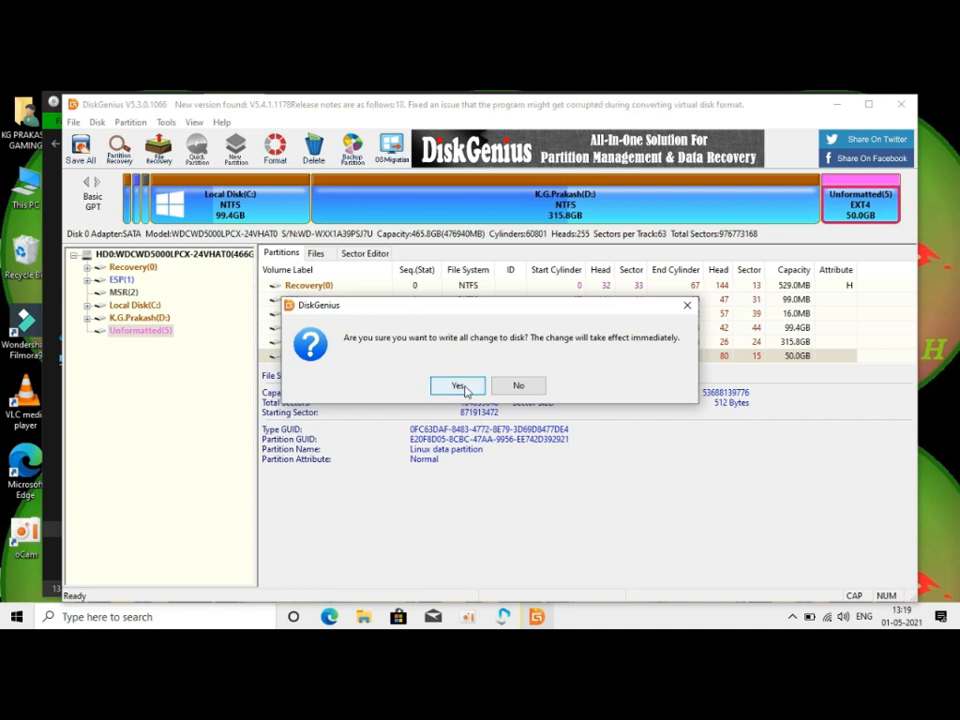
click(460, 386)
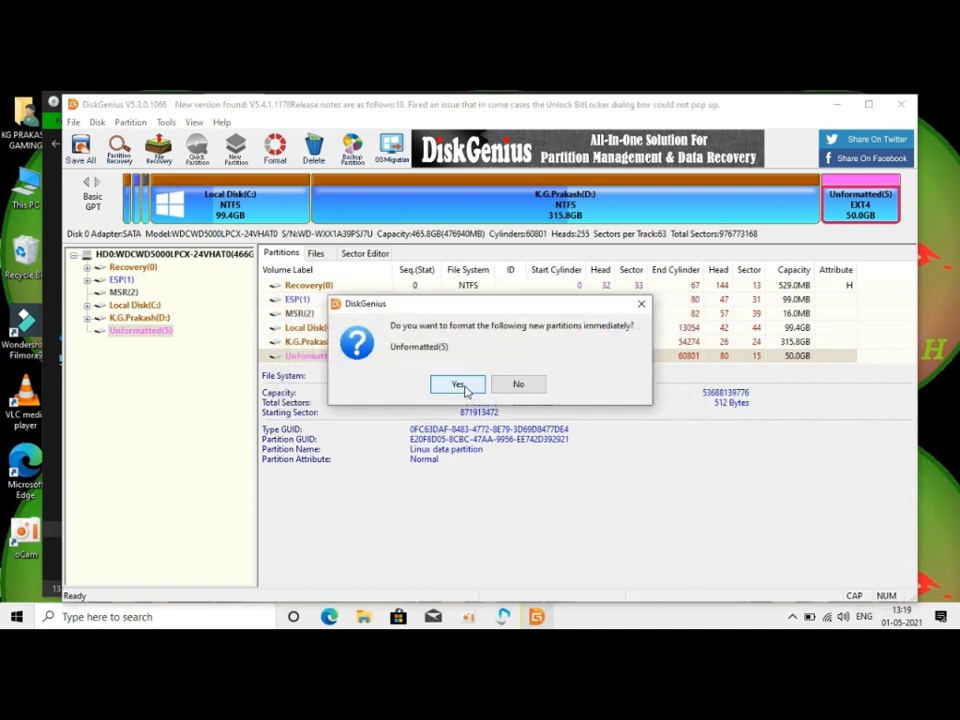
click(458, 386)
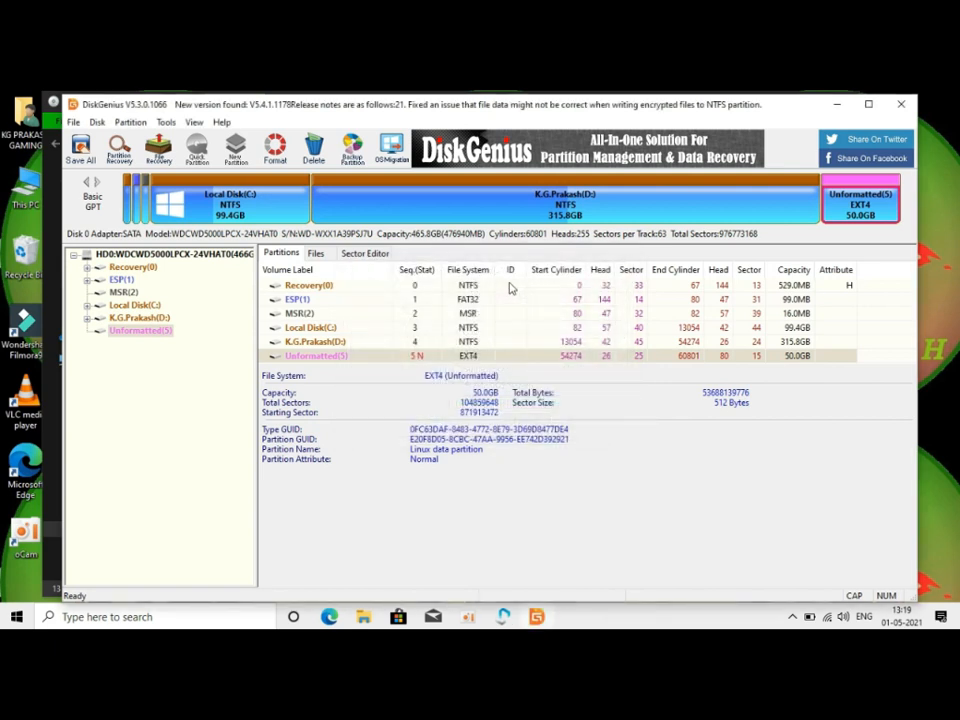
click(872, 208)
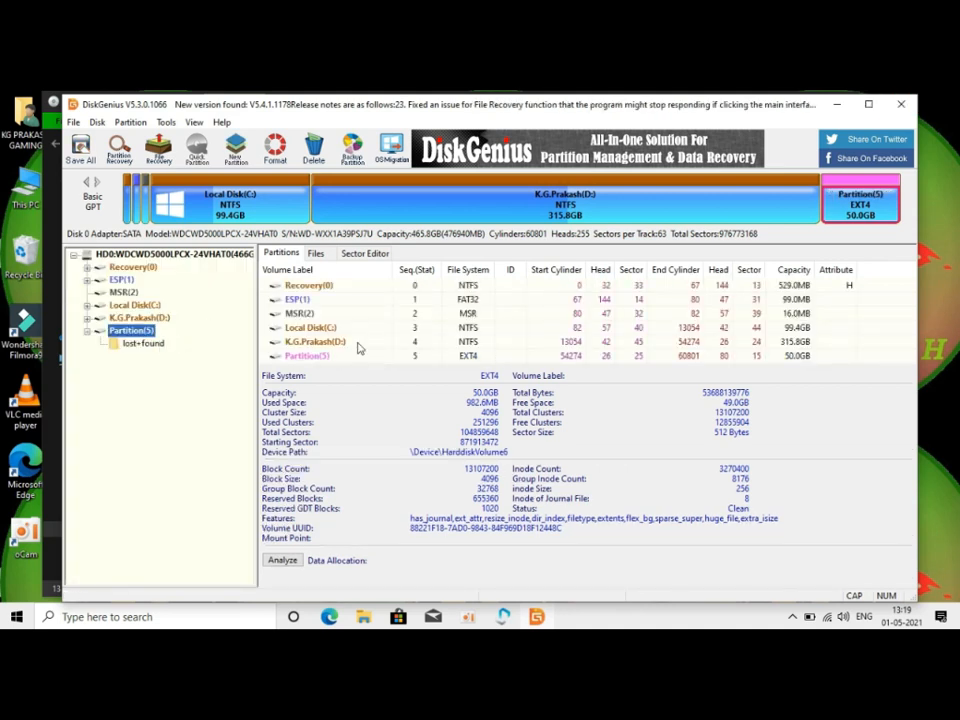
click(336, 358)
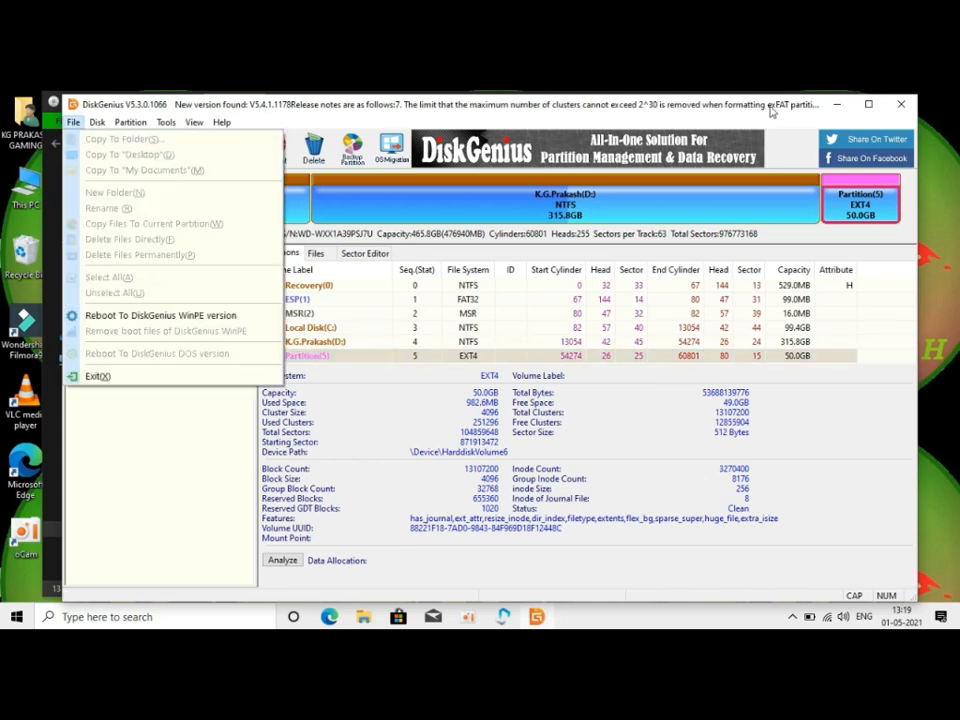
Step: Close DiskGenius and continue the installer to its Installation Partition page, dismissing the restart information
click(784, 119)
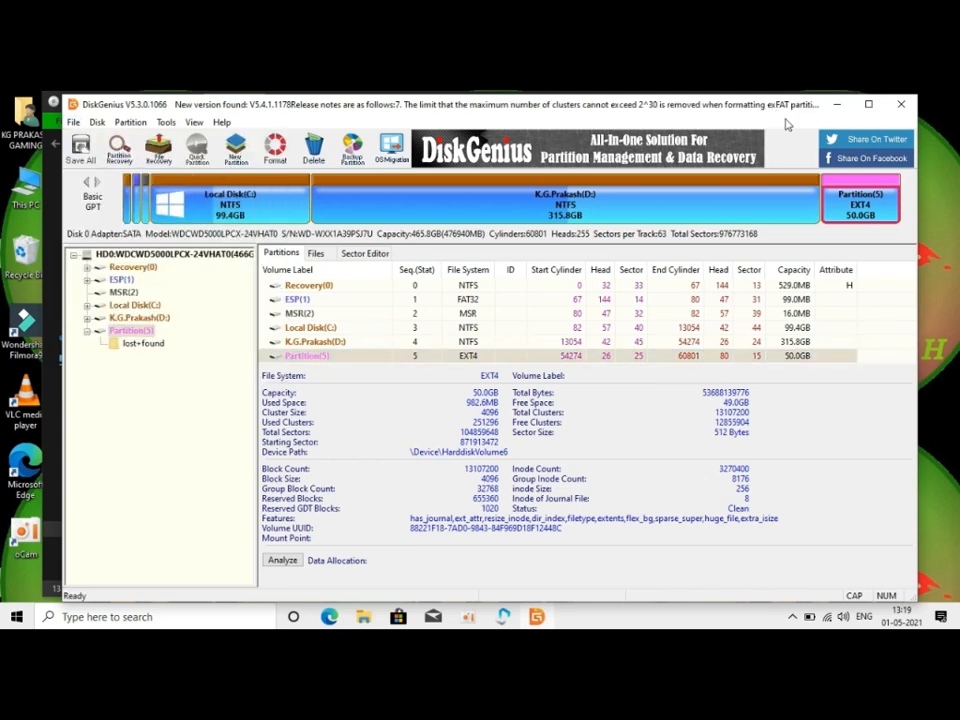
click(905, 105)
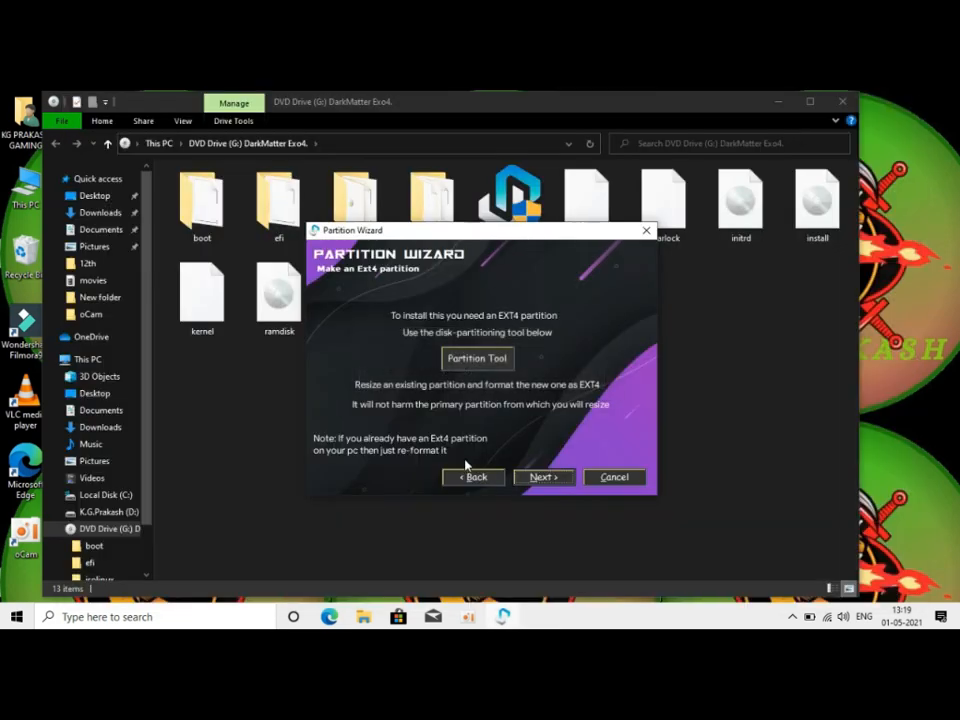
click(527, 479)
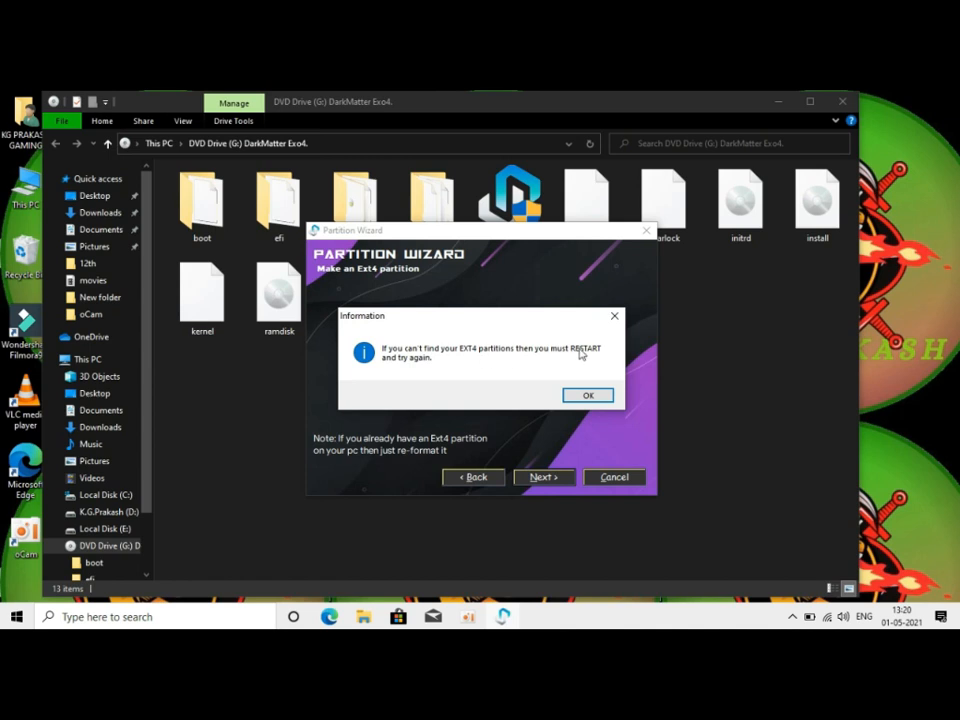
click(615, 316)
click(536, 478)
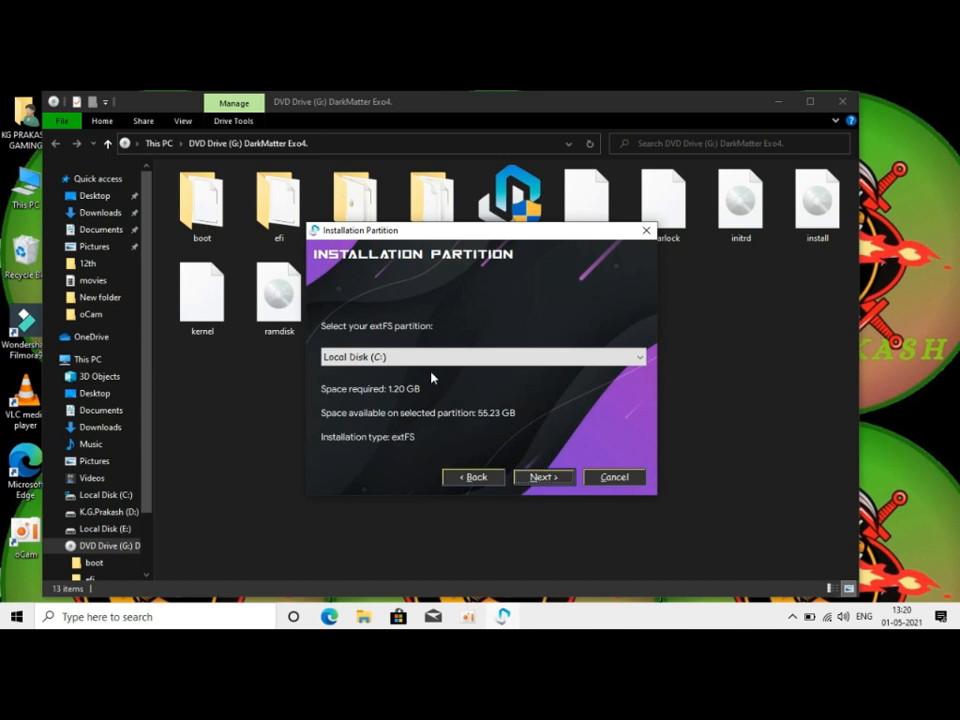
Step: Choose Local Disk (E:) as the extFS partition and start the installation
click(498, 360)
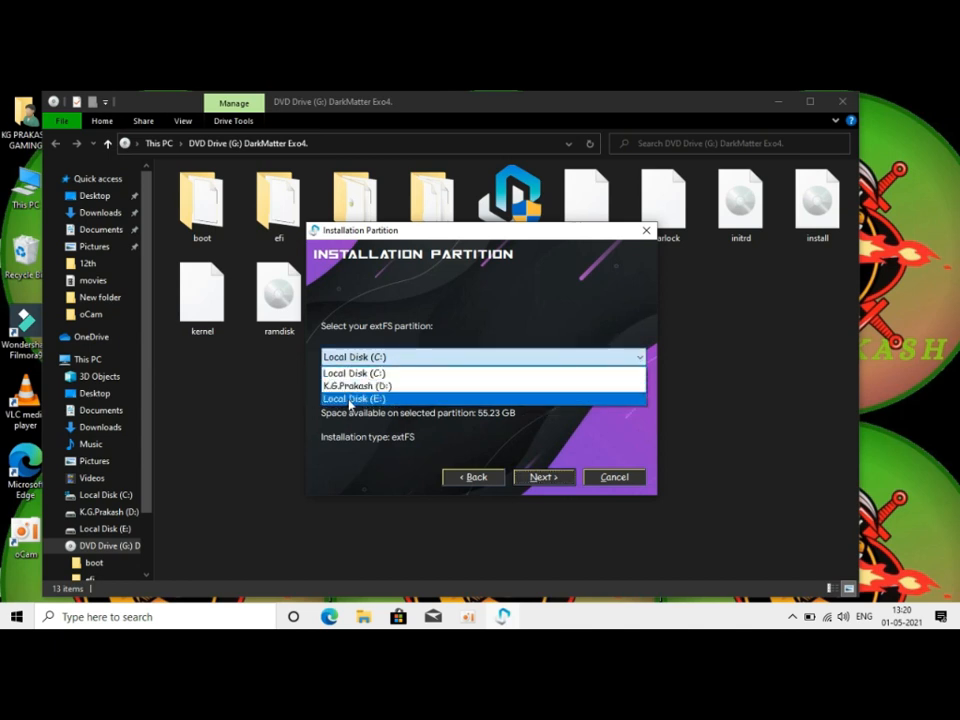
click(347, 400)
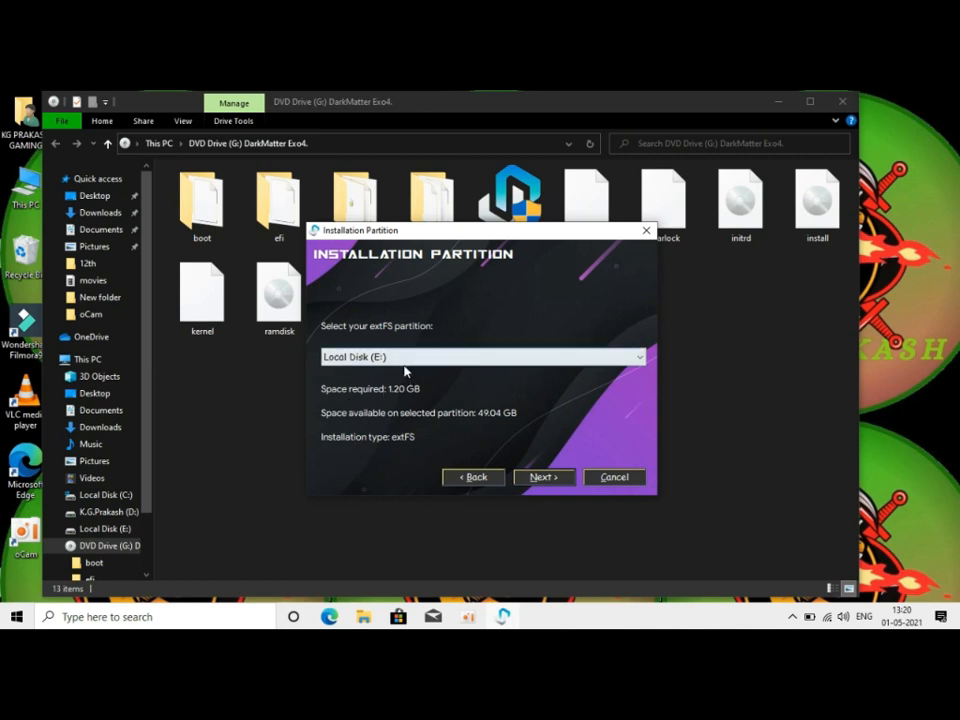
click(405, 362)
click(379, 400)
click(541, 478)
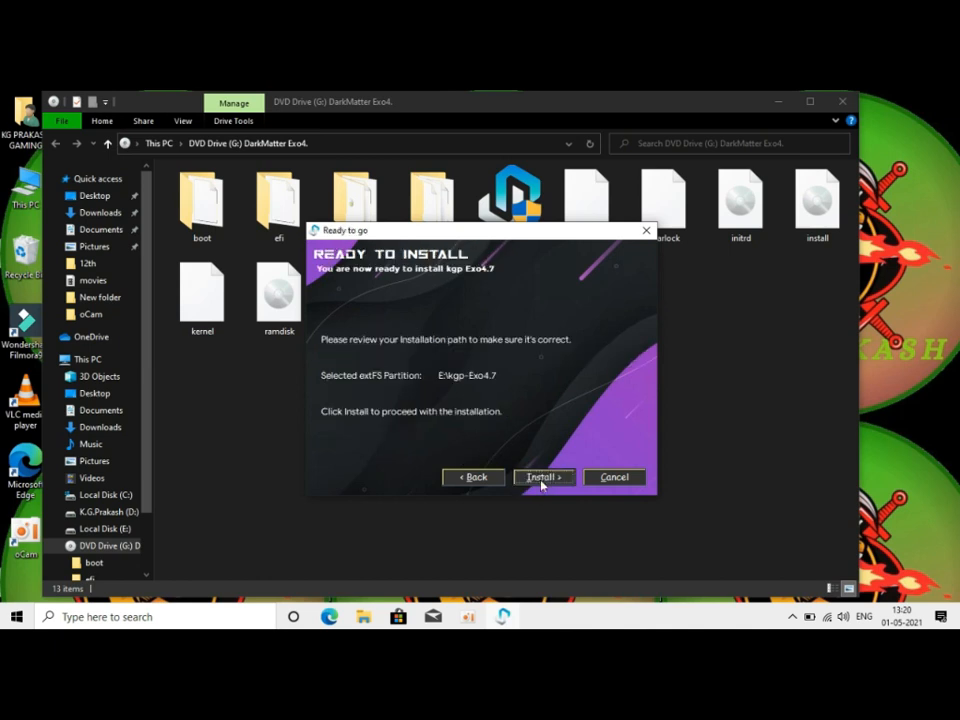
click(538, 480)
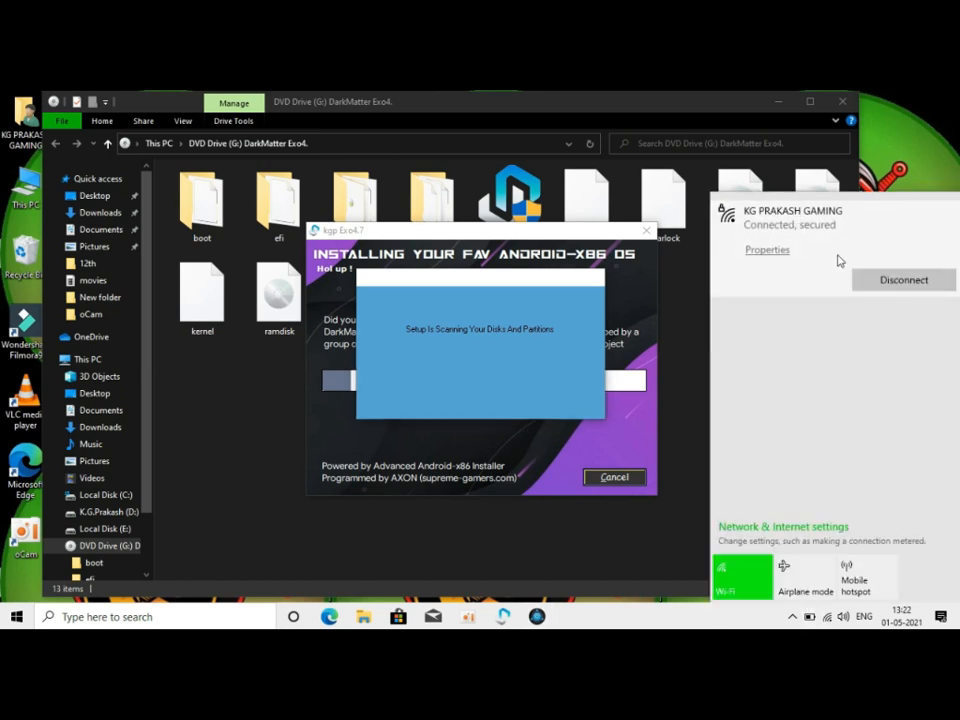
Step: Disconnect the computer from the Wi-Fi network and acknowledge the completed Grub2Win setup
click(874, 281)
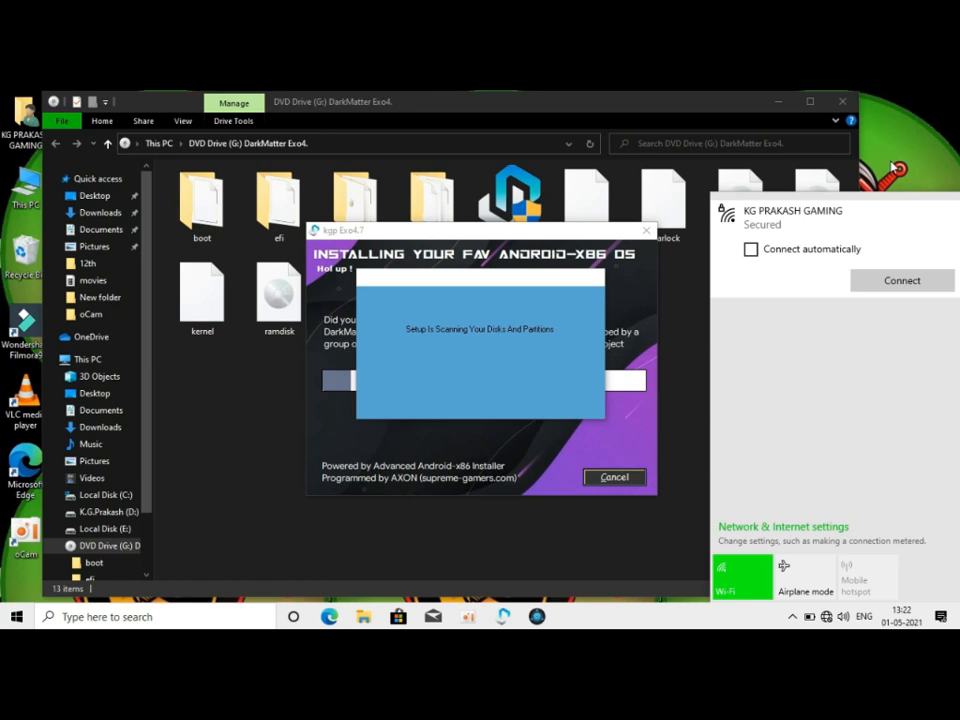
click(893, 167)
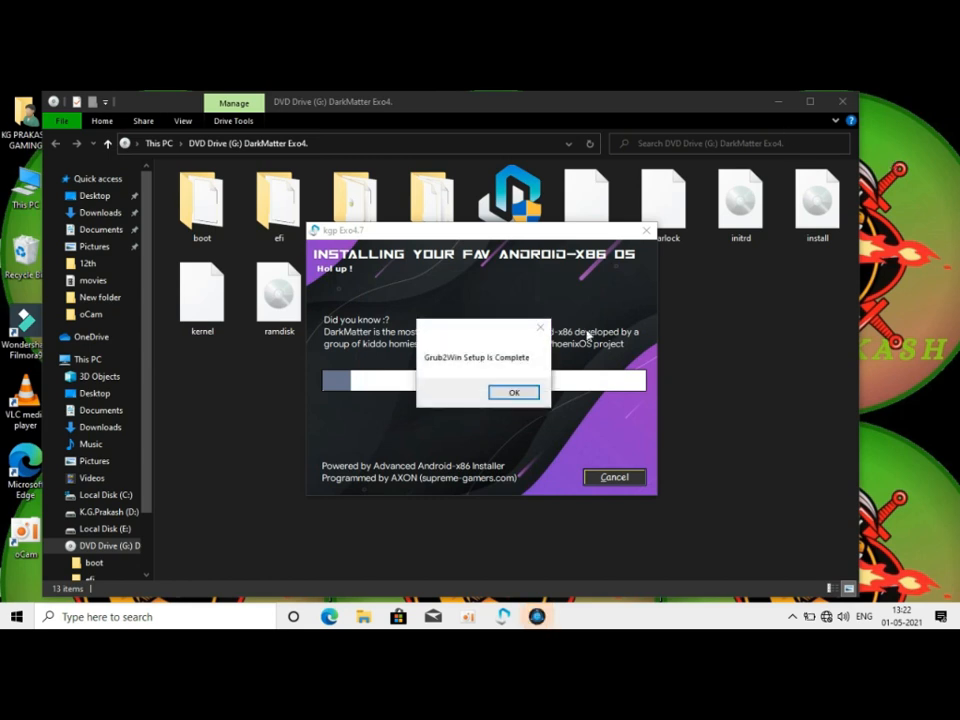
click(531, 390)
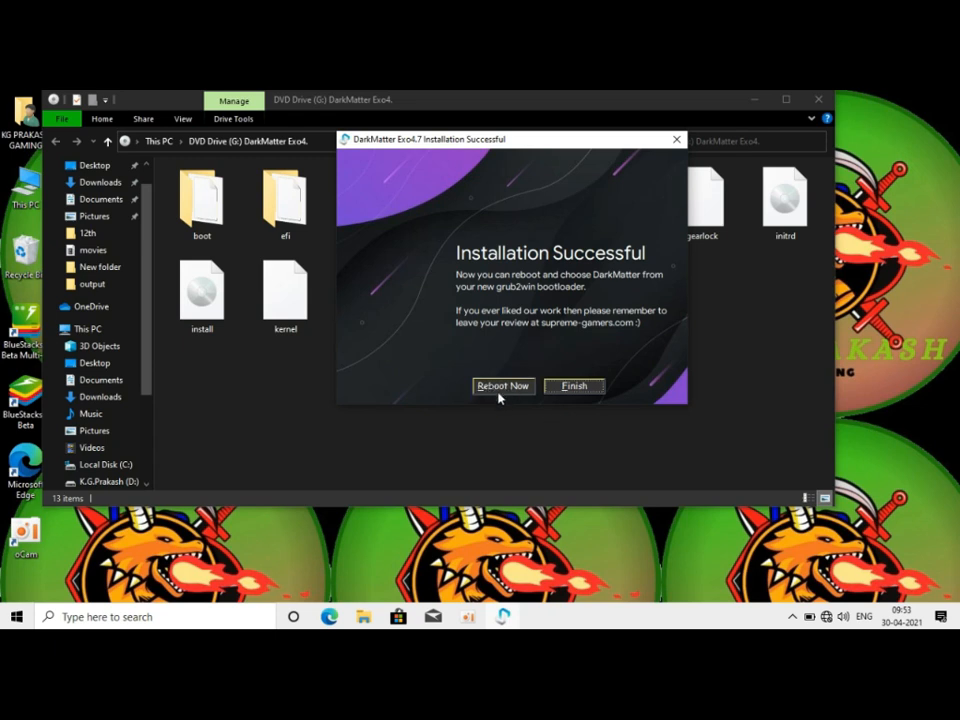
click(474, 621)
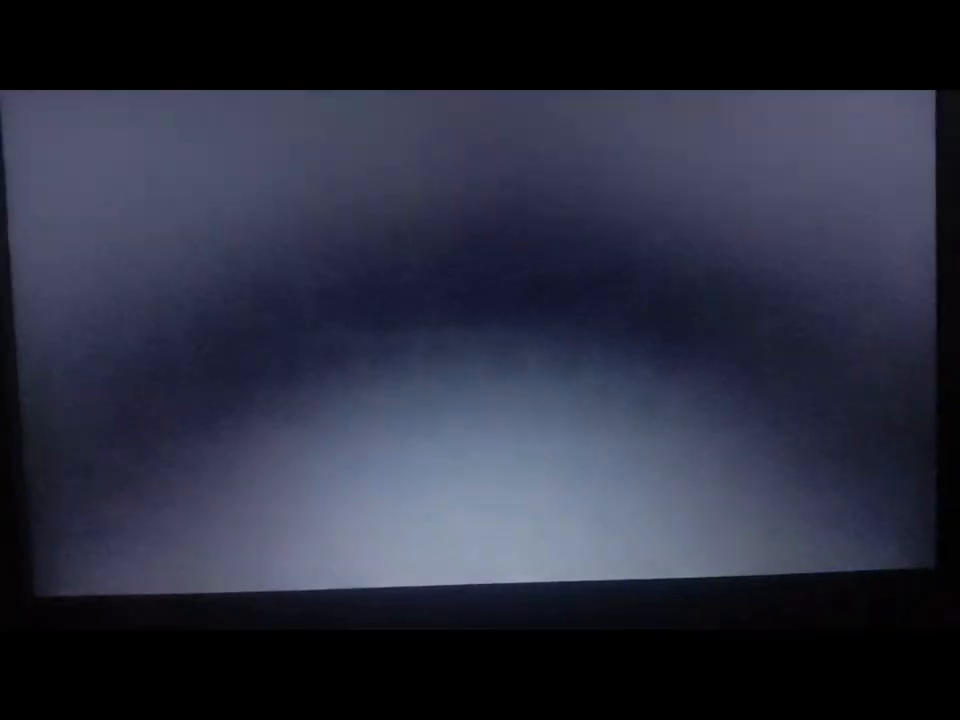
Step: Boot DarkMatter from the GRUB menu using the option with all kernel optimization flags
key(Down)
key(Down)
key(Down)
key(Down)
key(Return)
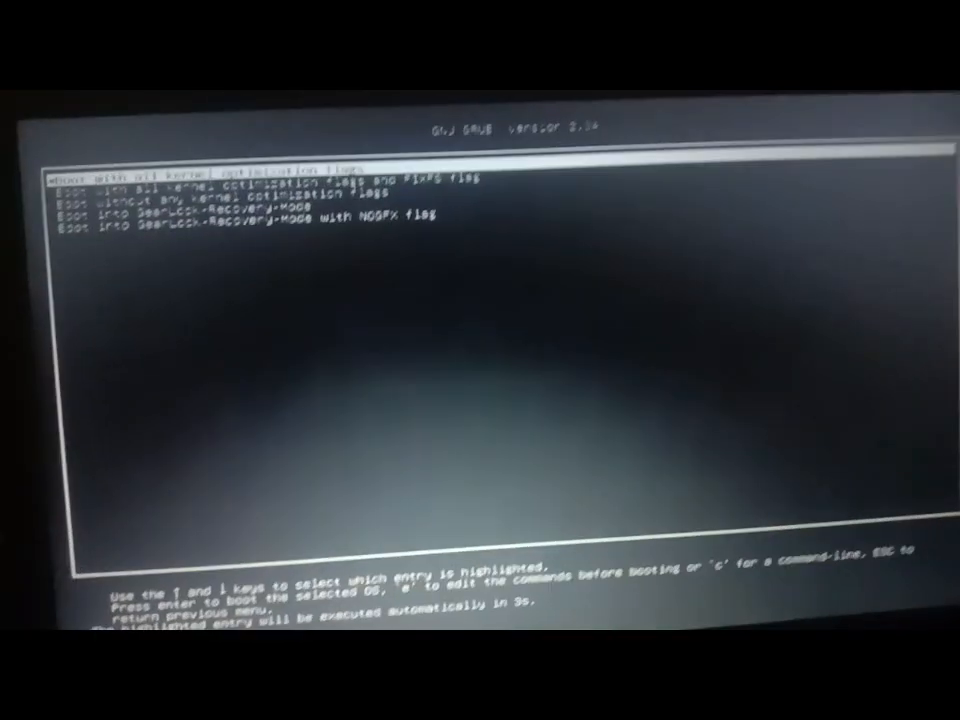
key(Return)
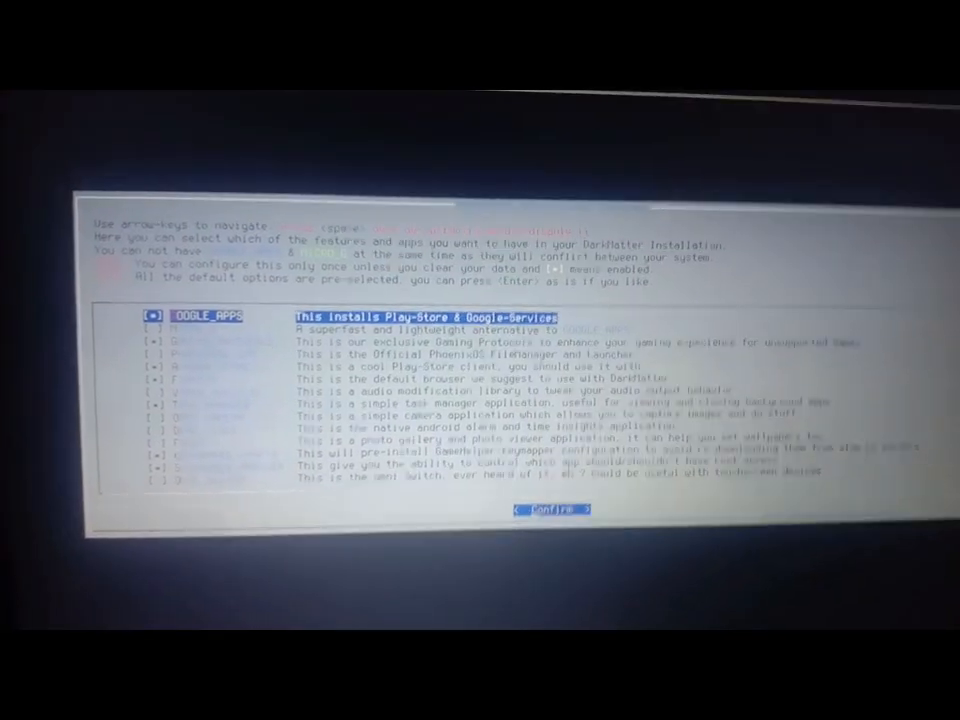
Step: Move to the PHOENIXOS_LFM file manager and launcher option in the DarkMatter feature list
key(Down)
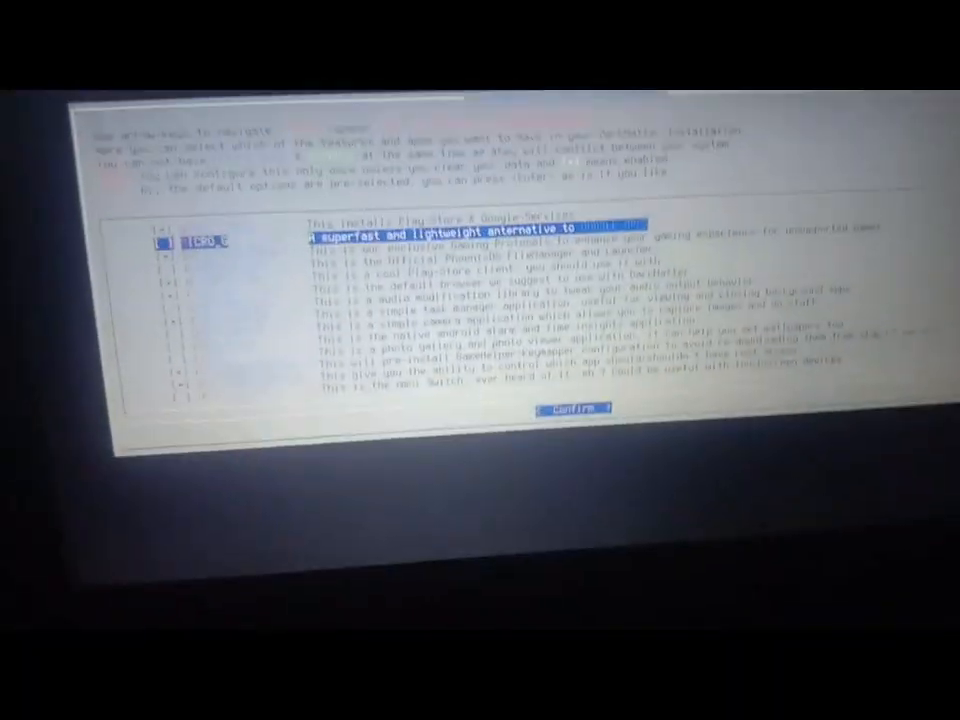
key(Down)
key(Down)
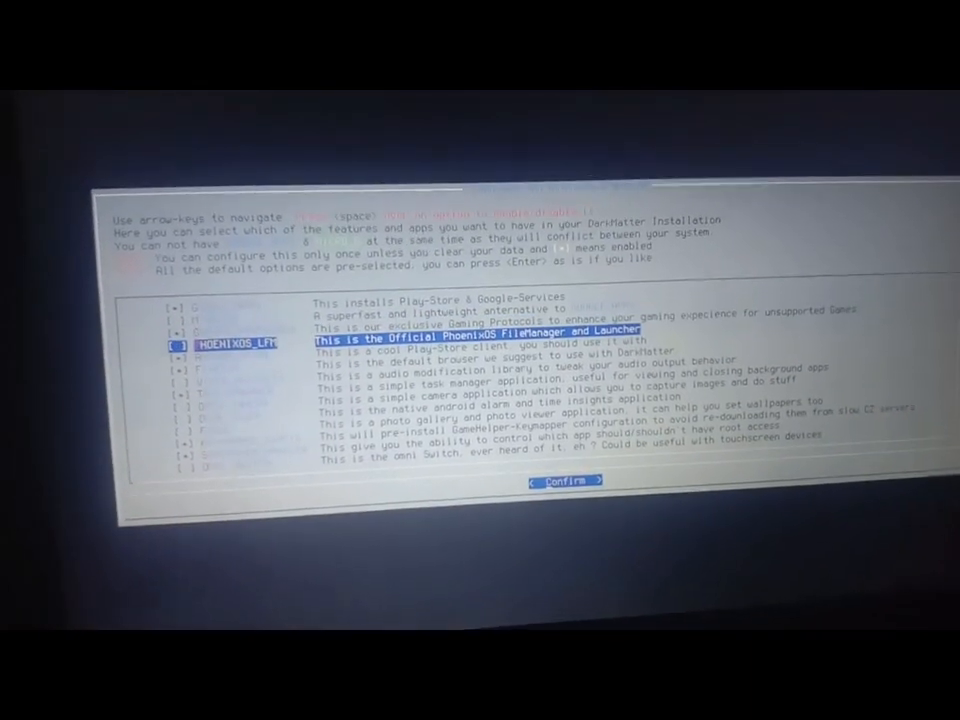